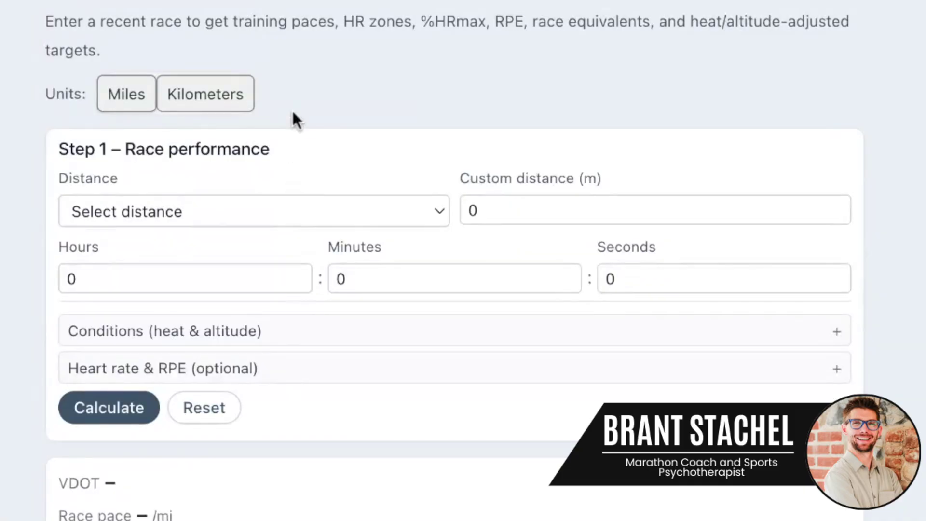
# Step: Enter a marathon race performance with a finish time of 3 hours and calculate the training paces
pyautogui.scroll(1, 313, 155)
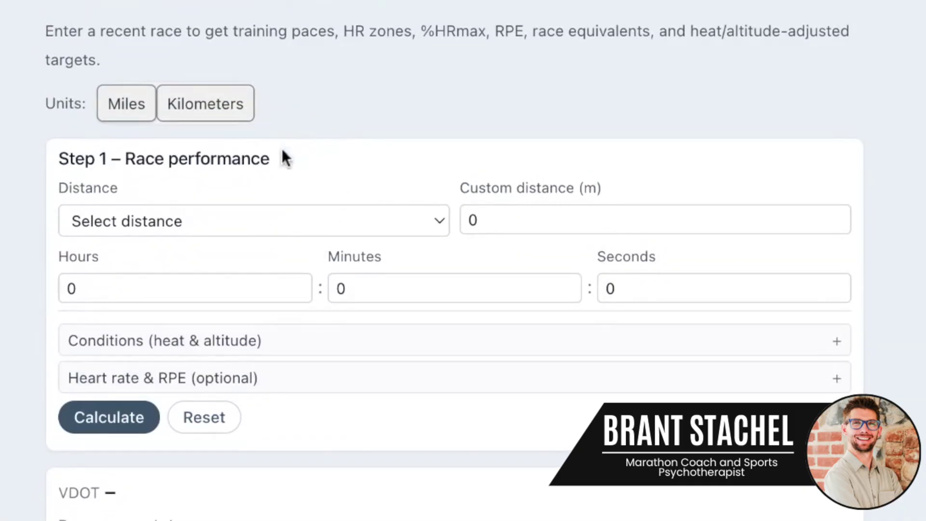
pyautogui.click(174, 221)
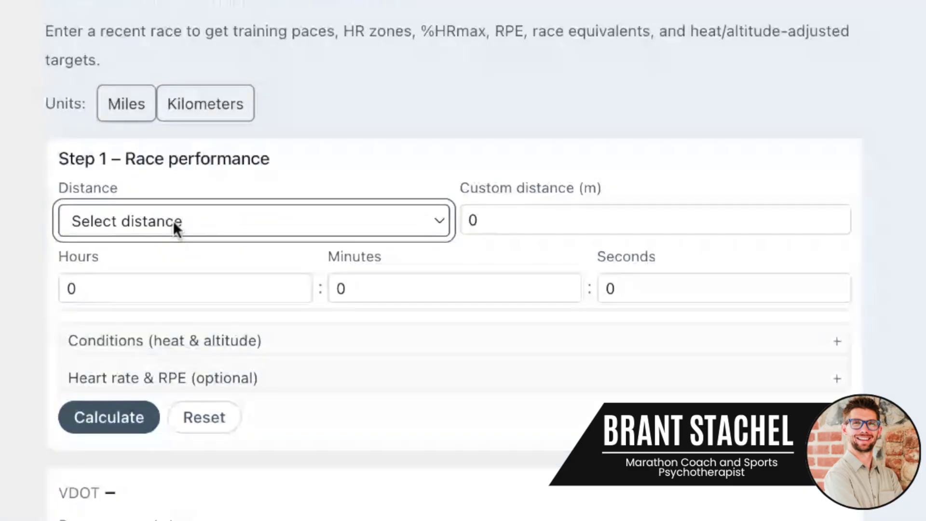
pyautogui.press('Return')
pyautogui.click(531, 222)
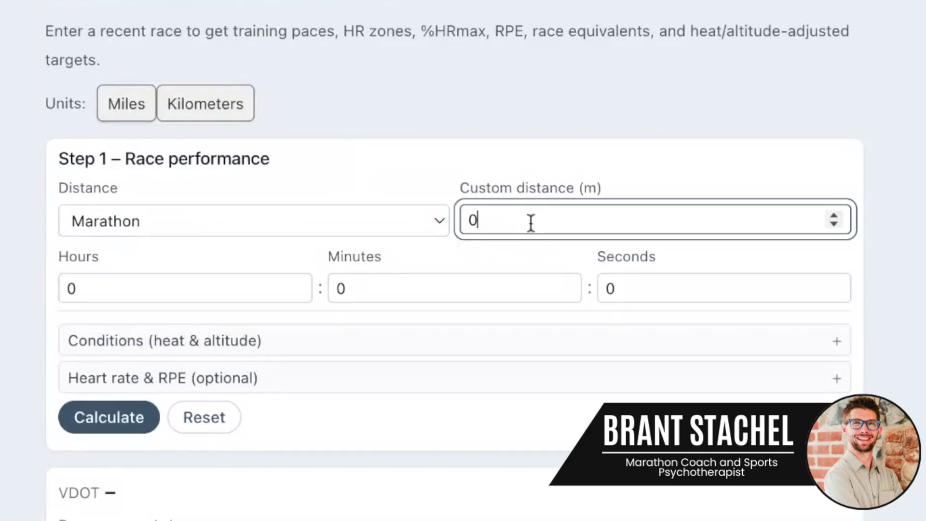
pyautogui.click(201, 290)
pyautogui.press('BackSpace')
pyautogui.write('3')
pyautogui.click(118, 429)
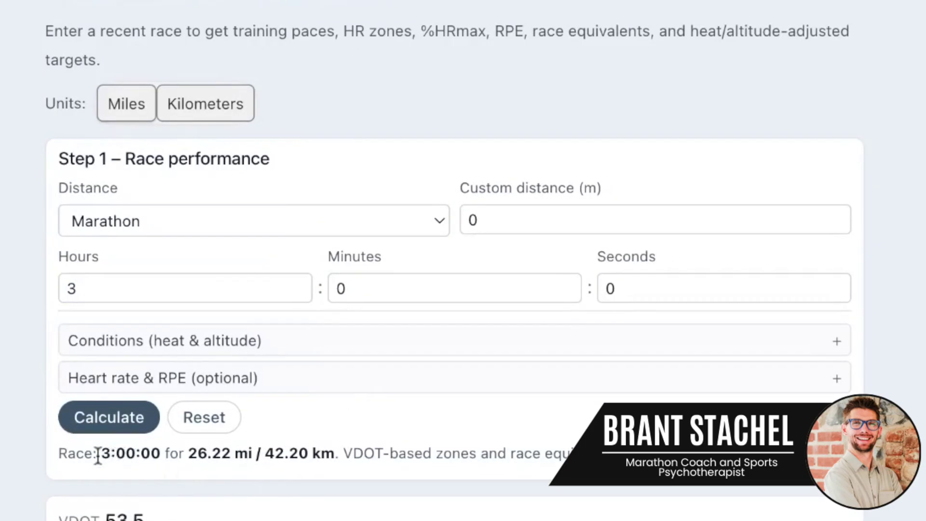
# Step: Switch the calculator units to kilometers and back to miles
pyautogui.scroll(-1, 144, 497)
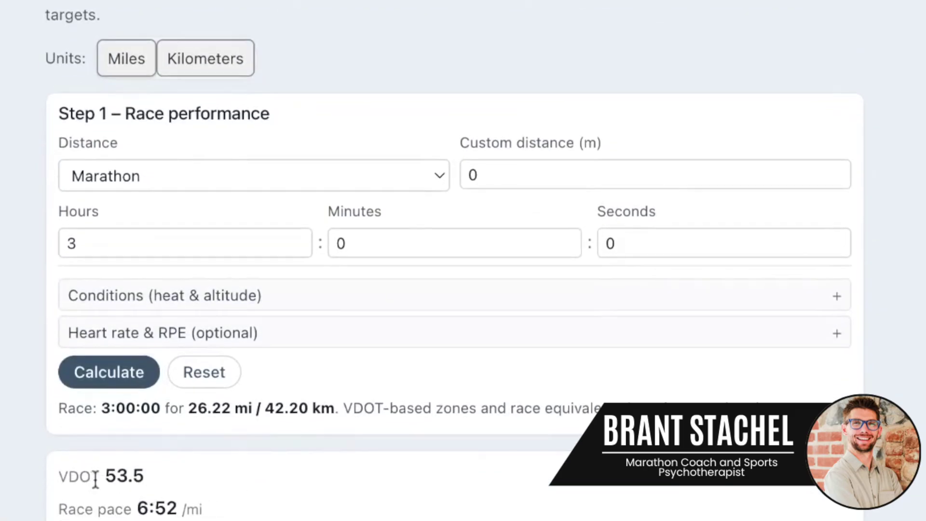
pyautogui.scroll(-1, 199, 499)
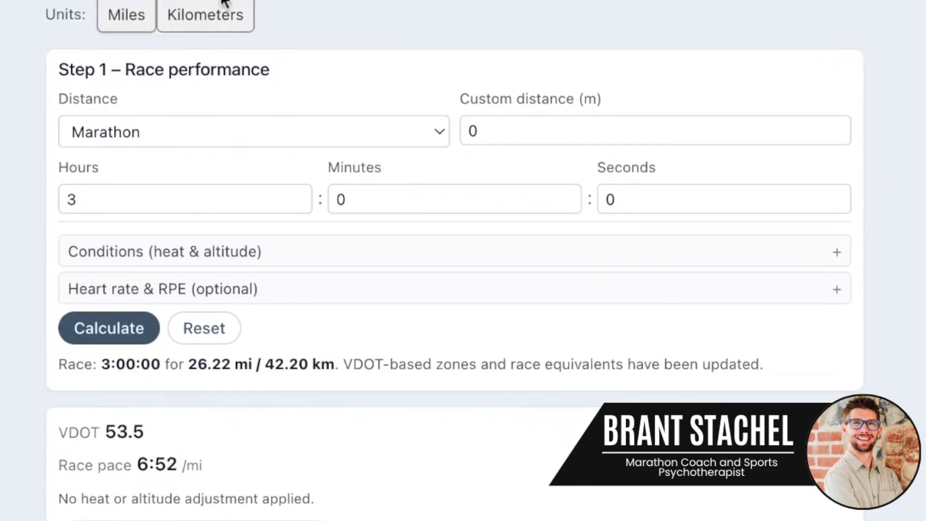
pyautogui.click(217, 28)
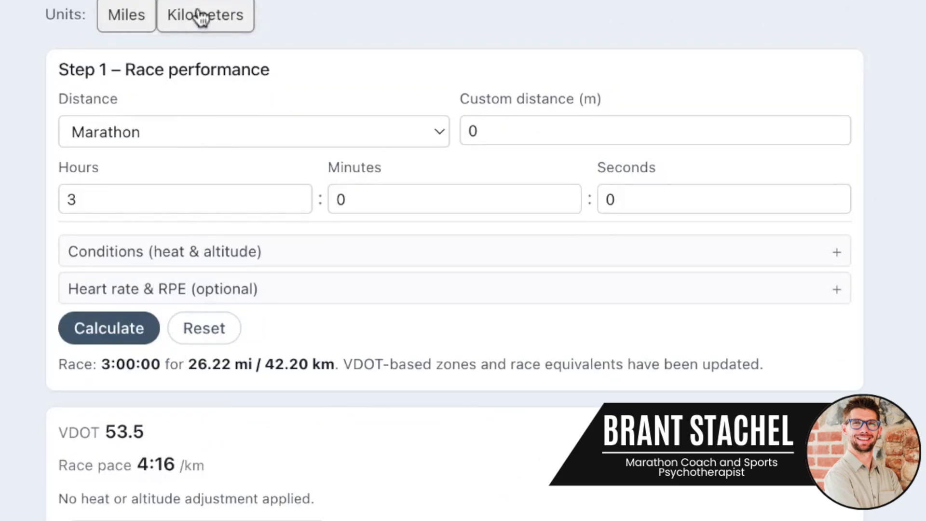
pyautogui.click(125, 23)
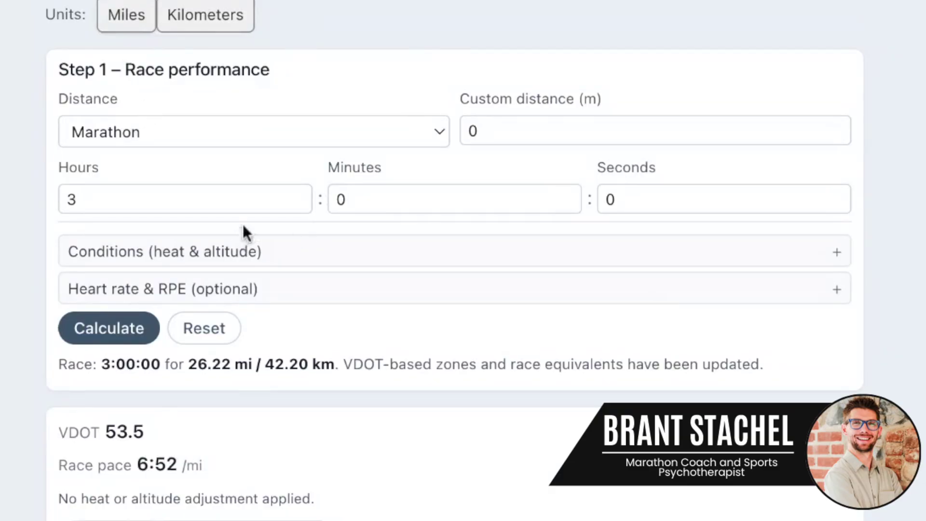
# Step: Set the age to 35 in the optional heart rate and RPE settings and recalculate
pyautogui.scroll(-1, 279, 352)
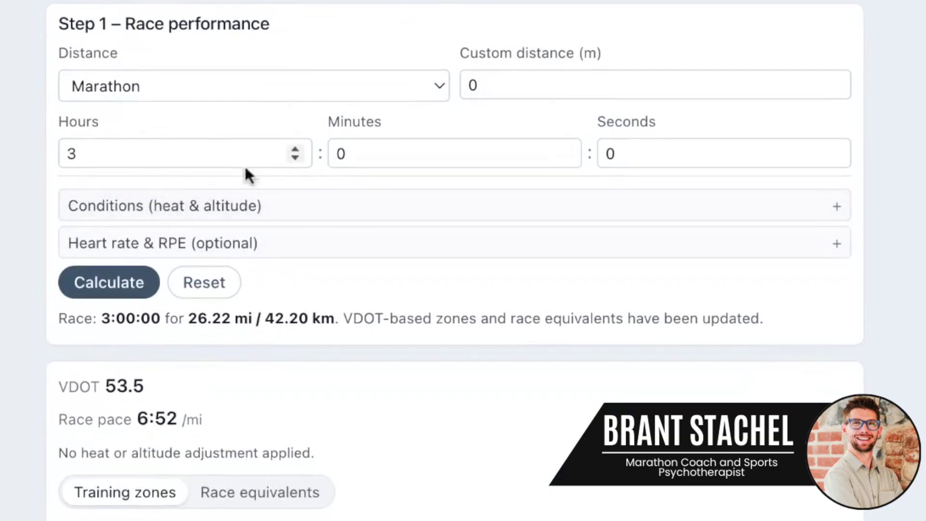
pyautogui.click(224, 254)
pyautogui.click(113, 325)
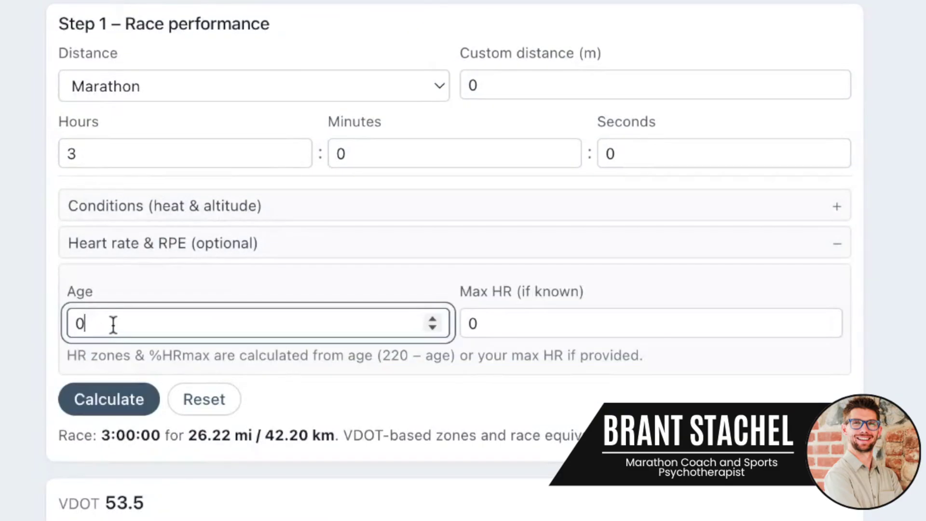
pyautogui.press('BackSpace')
pyautogui.write('35')
pyautogui.click(112, 406)
# Step: Examine the full training zones table, highlighting all its rows from Repetition / Speed up to Easy / Recovery
pyautogui.scroll(-10, 267, 419)
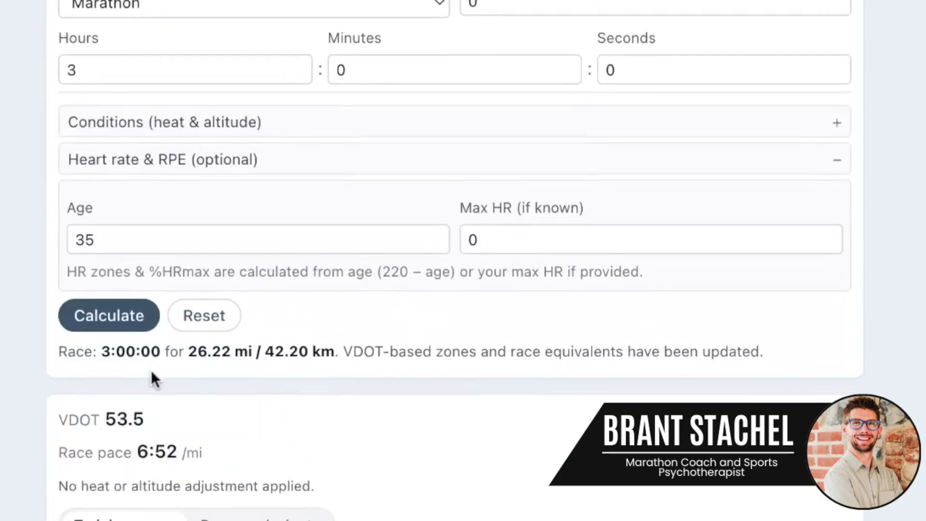
pyautogui.scroll(1, 177, 303)
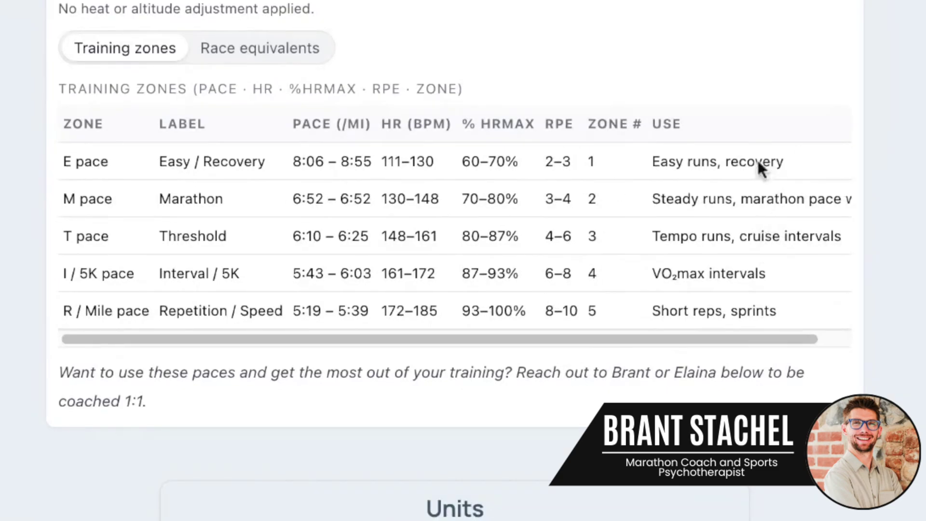
pyautogui.click(795, 317)
pyautogui.hotkey('shift', 'Up')
pyautogui.hotkey('shift', 'Up')
pyautogui.hotkey('shift', 'Up')
pyautogui.hotkey('shift', 'Up')
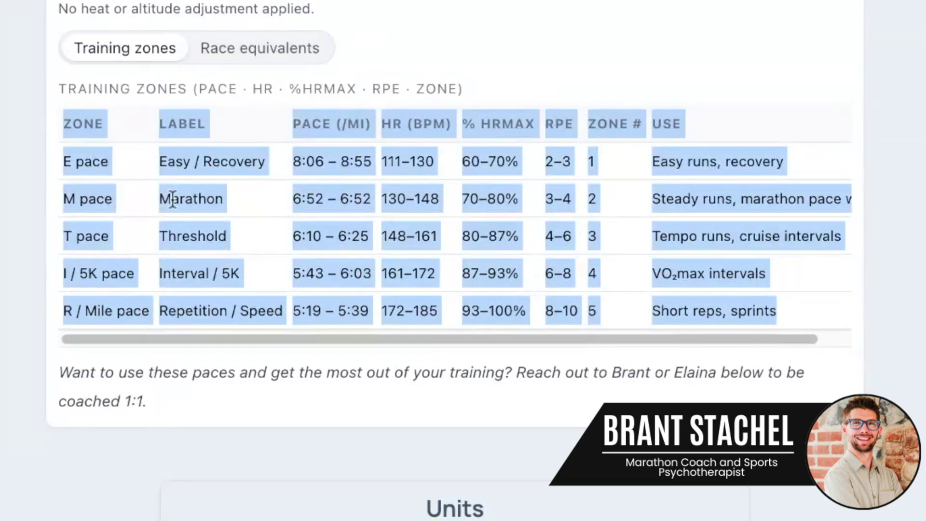
pyautogui.click(166, 198)
pyautogui.click(835, 311)
pyautogui.hotkey('shift', 'Up')
pyautogui.hotkey('shift', 'Up')
pyautogui.hotkey('shift', 'Up')
pyautogui.hotkey('shift', 'Up')
pyautogui.hotkey('shift', 'Up')
pyautogui.click(782, 308)
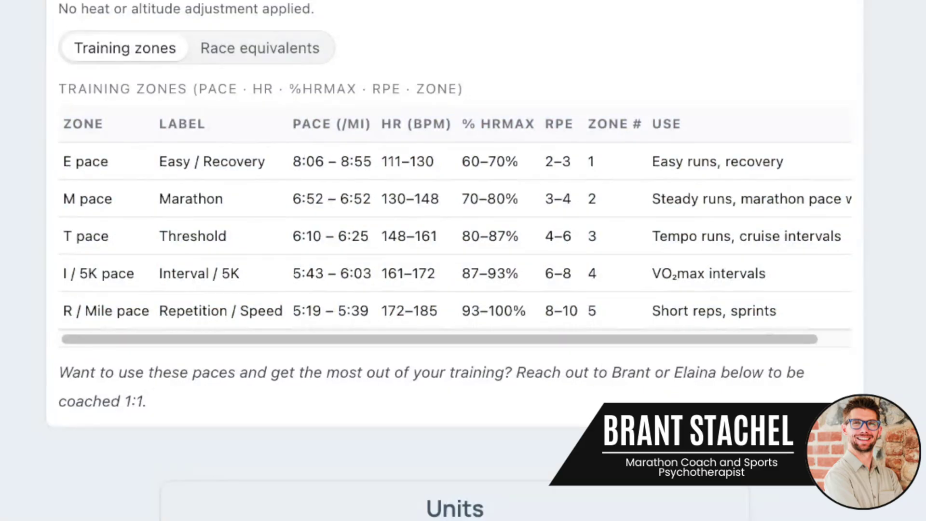
# Step: Examine the E pace row of the training zones, highlighting its zone name, pace range, heart rate and RPE
pyautogui.doubleClick(109, 163)
pyautogui.moveTo(109, 163); pyautogui.dragTo(60, 164)
pyautogui.tripleClick(116, 163)
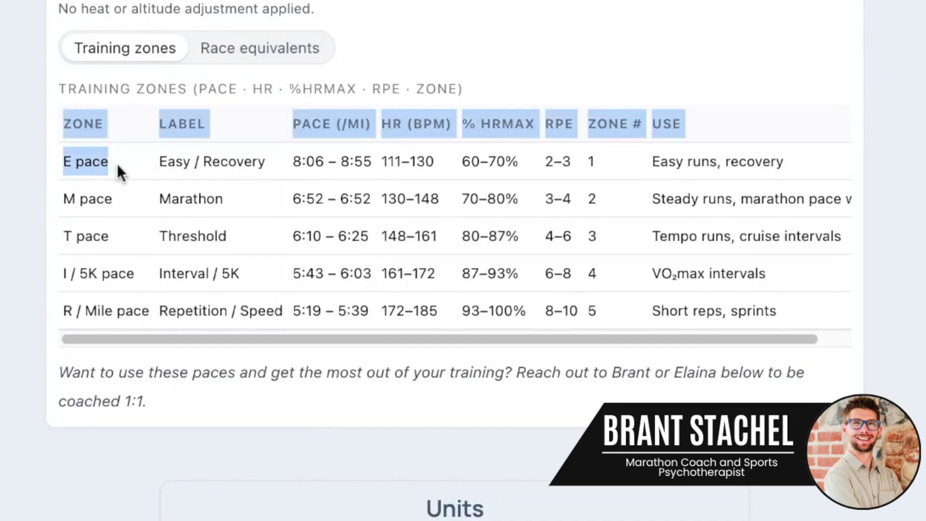
pyautogui.click(188, 161)
pyautogui.moveTo(370, 161); pyautogui.dragTo(293, 162)
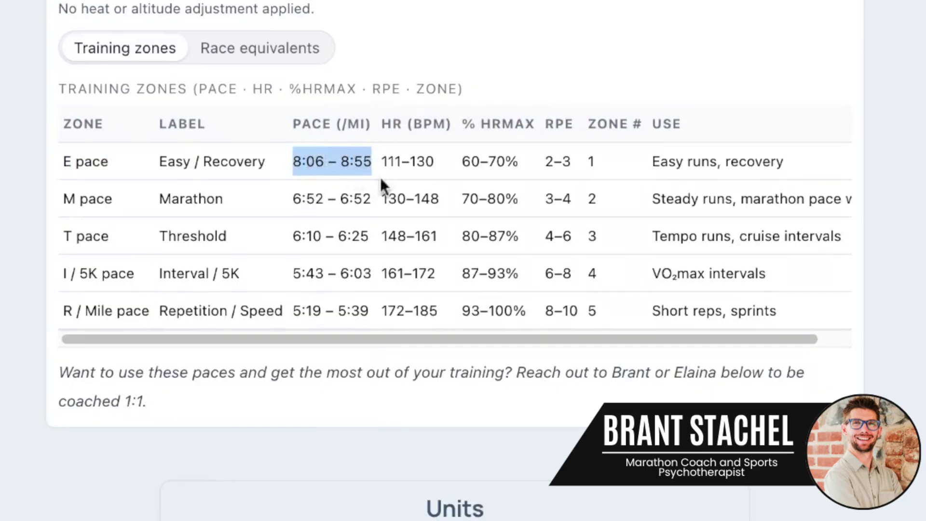
pyautogui.moveTo(435, 161); pyautogui.dragTo(381, 162)
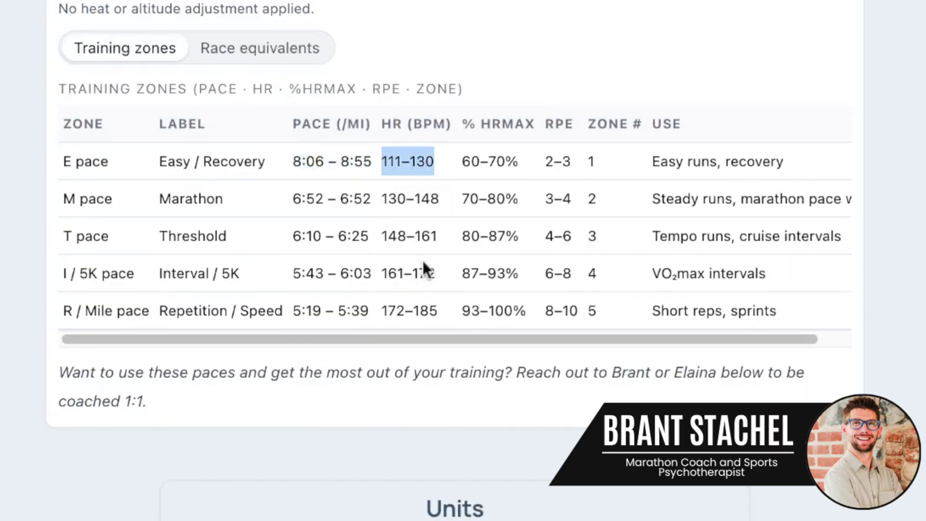
pyautogui.click(571, 163)
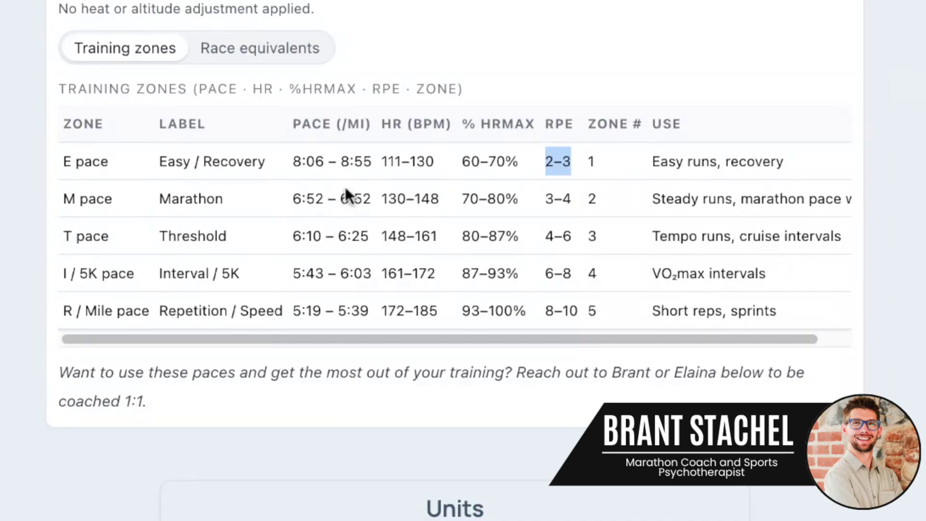
# Step: Show the race equivalents table with the predicted time and pace for each event
pyautogui.scroll(-3, 348, 203)
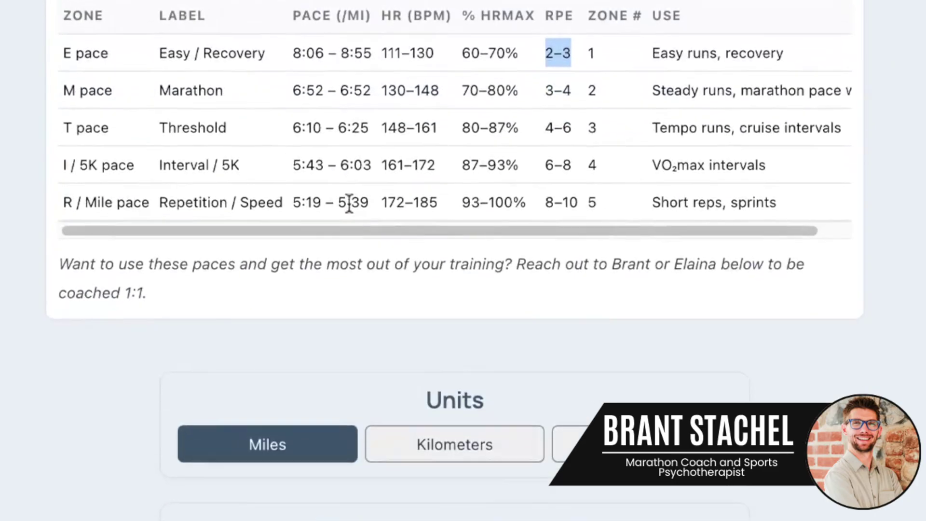
pyautogui.scroll(8, 348, 203)
pyautogui.click(244, 215)
pyautogui.scroll(-1, 331, 290)
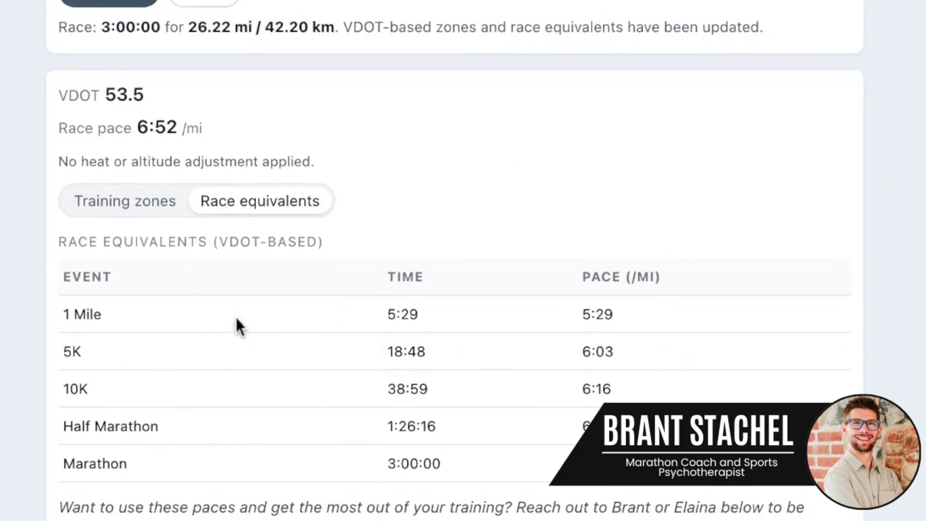
# Step: Expand the heat and altitude conditions and set their units to °F and ft
pyautogui.scroll(10, 239, 313)
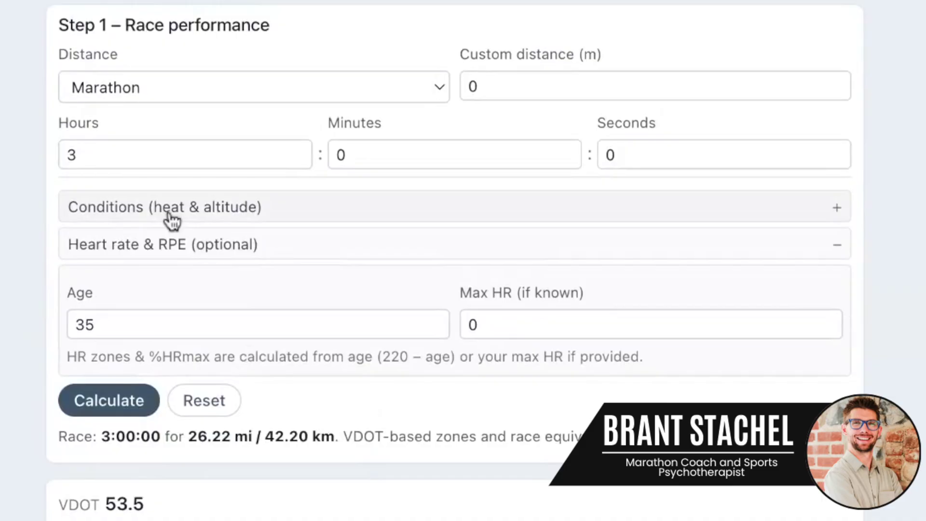
pyautogui.click(135, 213)
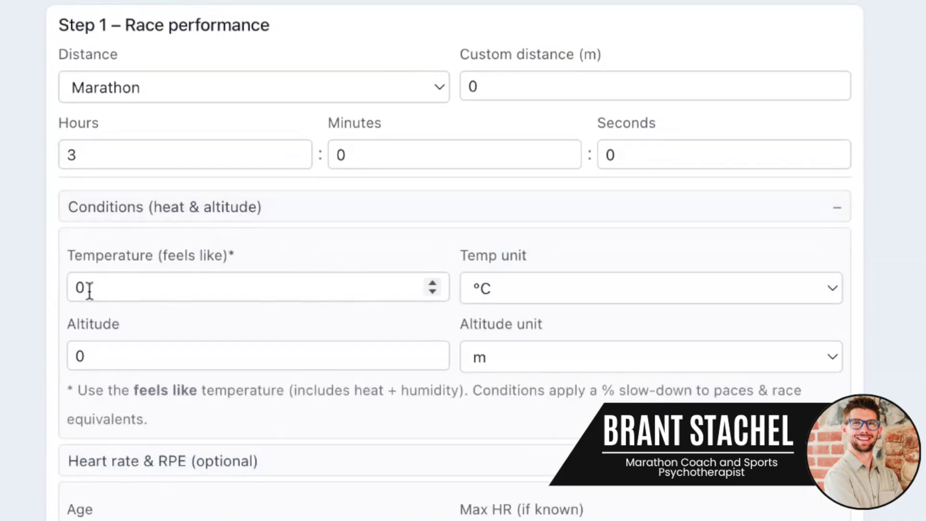
pyautogui.click(518, 292)
pyautogui.click(523, 309)
pyautogui.click(524, 358)
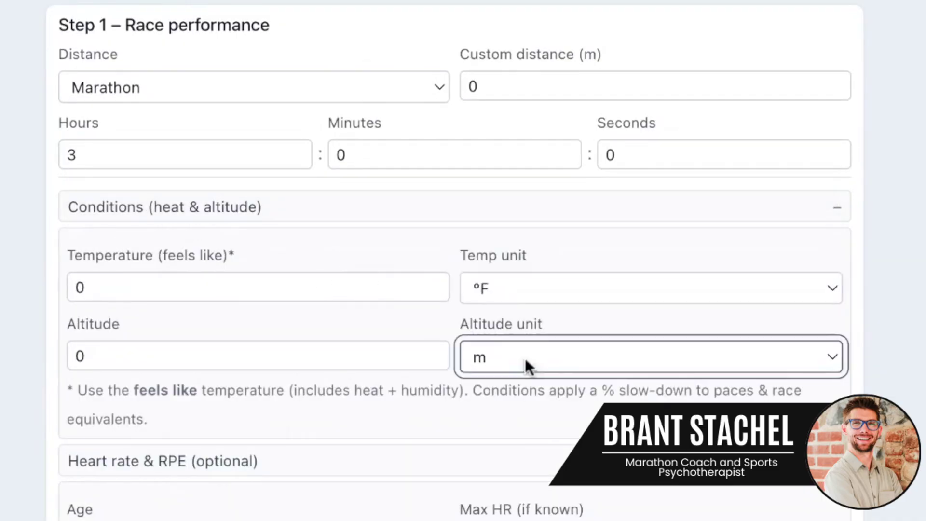
pyautogui.click(525, 379)
# Step: Set the feels-like temperature to 92 °F and recalculate the results
pyautogui.click(222, 289)
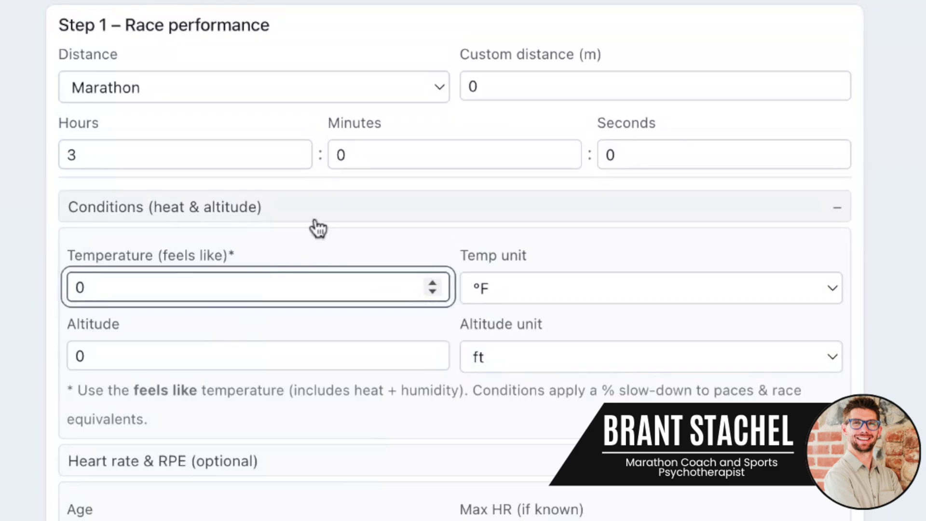
pyautogui.press('BackSpace')
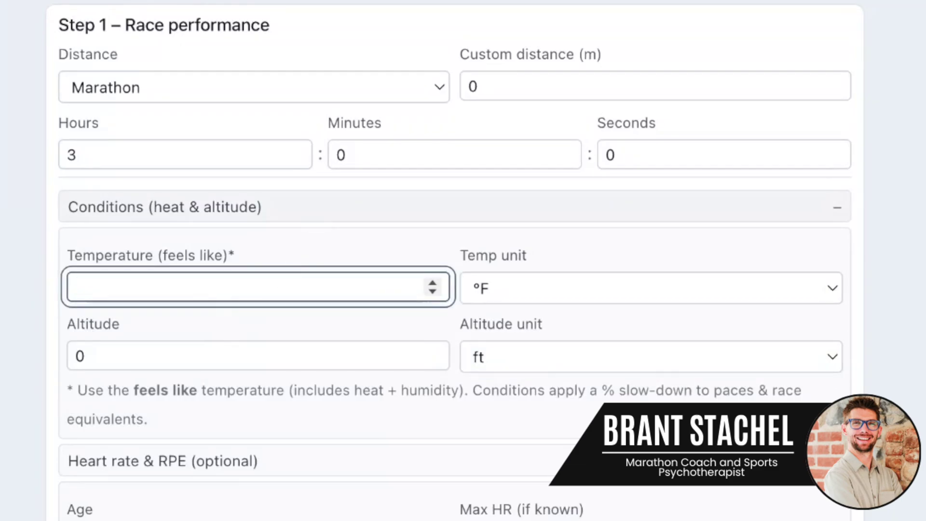
pyautogui.write('92')
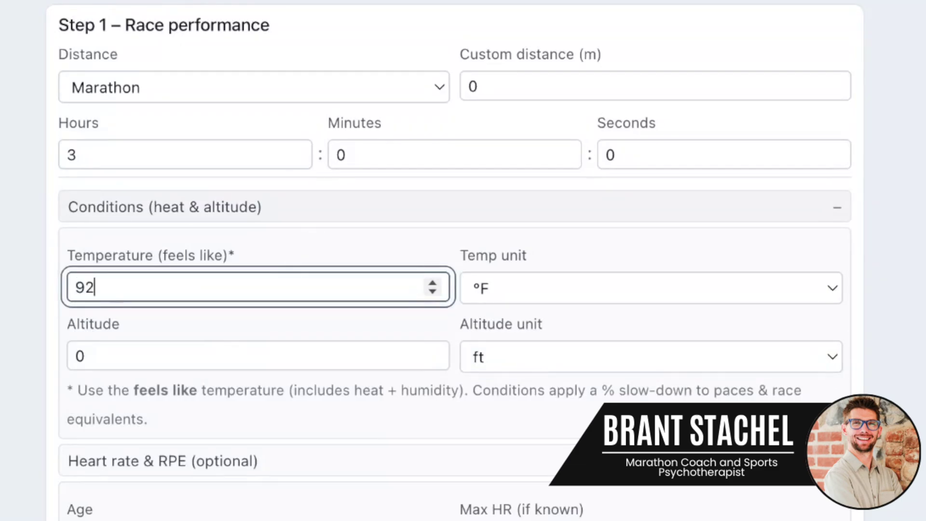
pyautogui.scroll(-5, 334, 362)
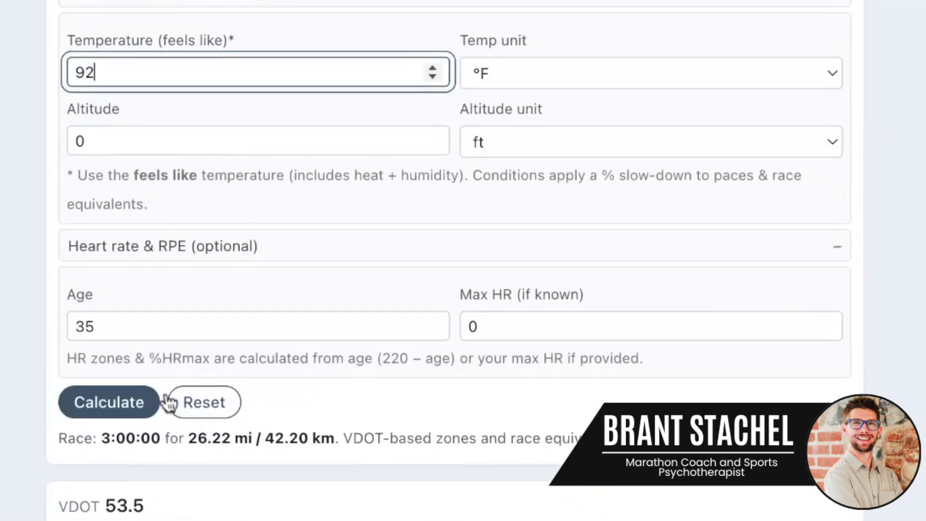
pyautogui.click(131, 411)
# Step: Review the heat-adjusted race equivalents and switch to the adjusted training zones
pyautogui.scroll(-6, 371, 463)
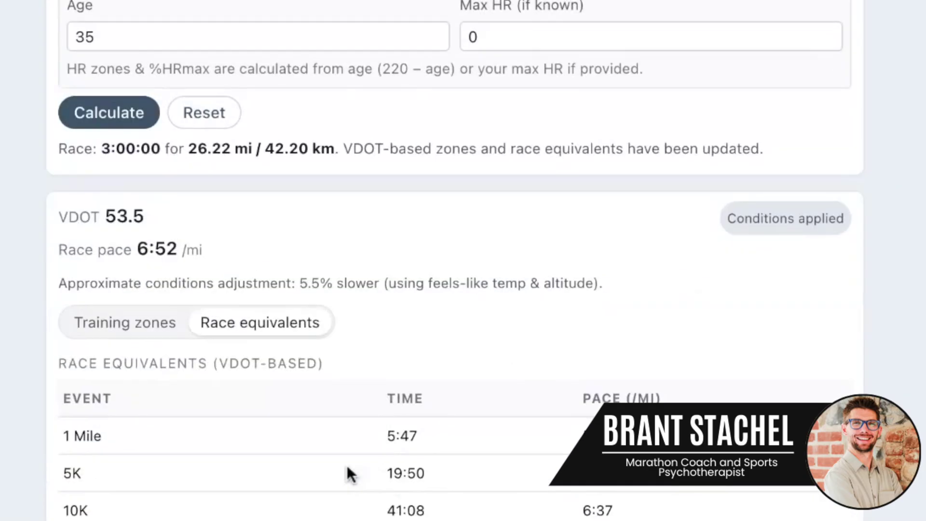
pyautogui.scroll(-1, 449, 460)
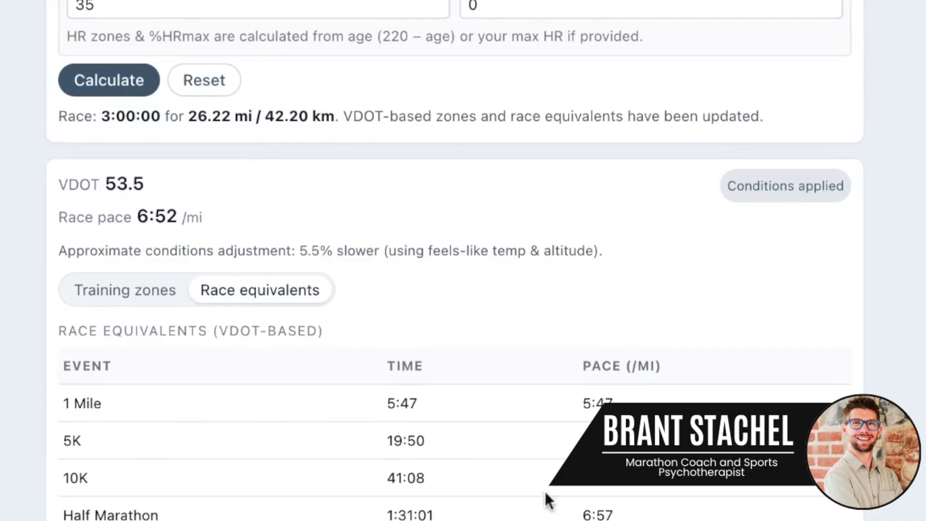
pyautogui.scroll(-4, 245, 386)
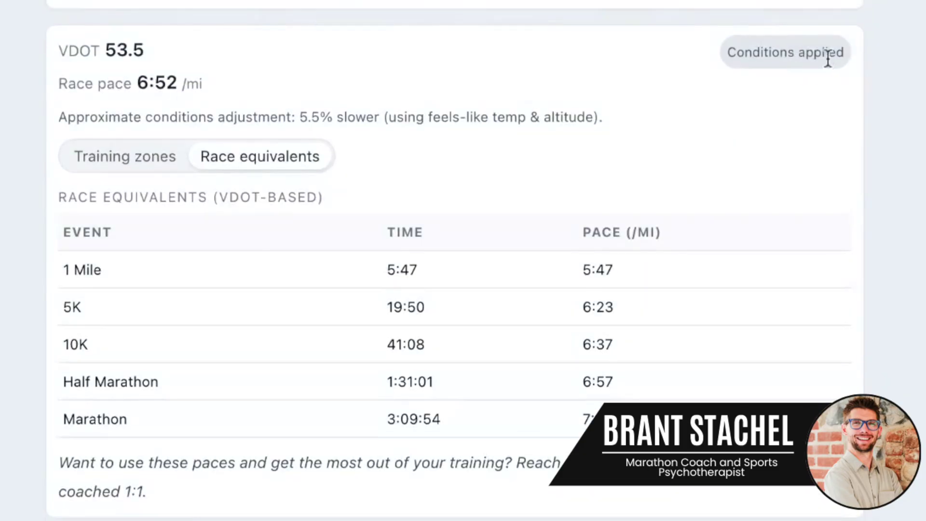
pyautogui.click(108, 156)
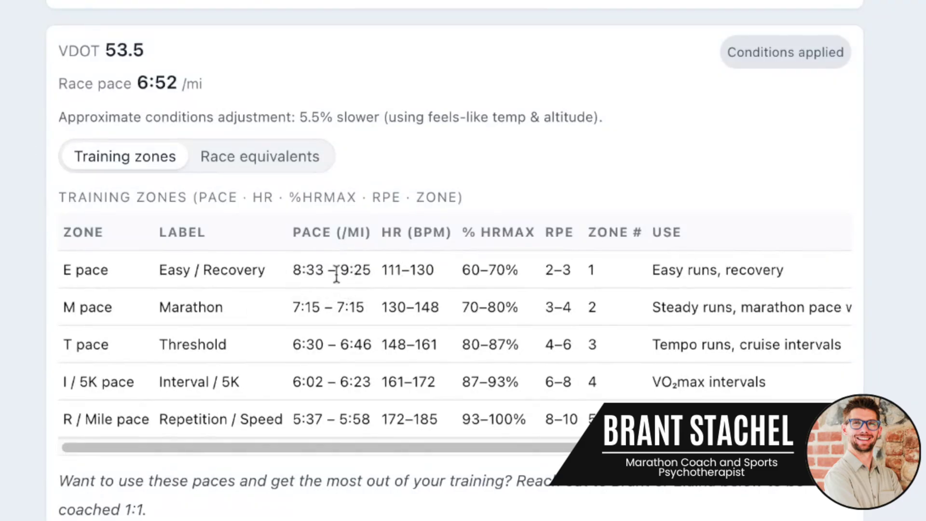
# Step: Set the altitude to 5000 ft and recalculate the results
pyautogui.scroll(9, 304, 275)
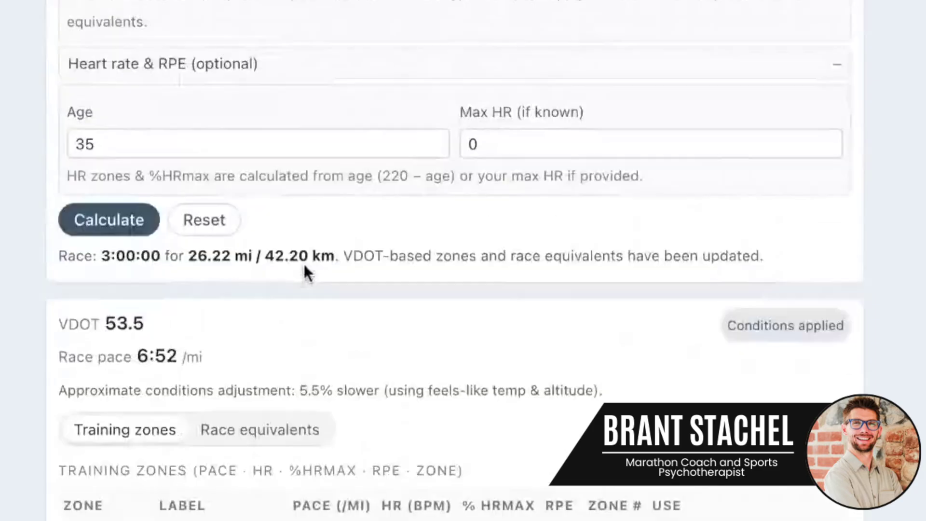
pyautogui.click(166, 98)
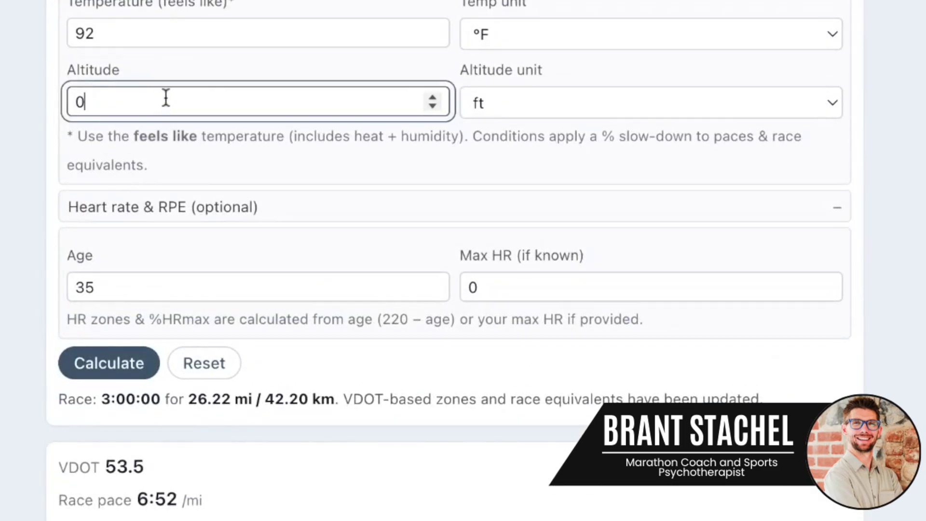
pyautogui.write('5000')
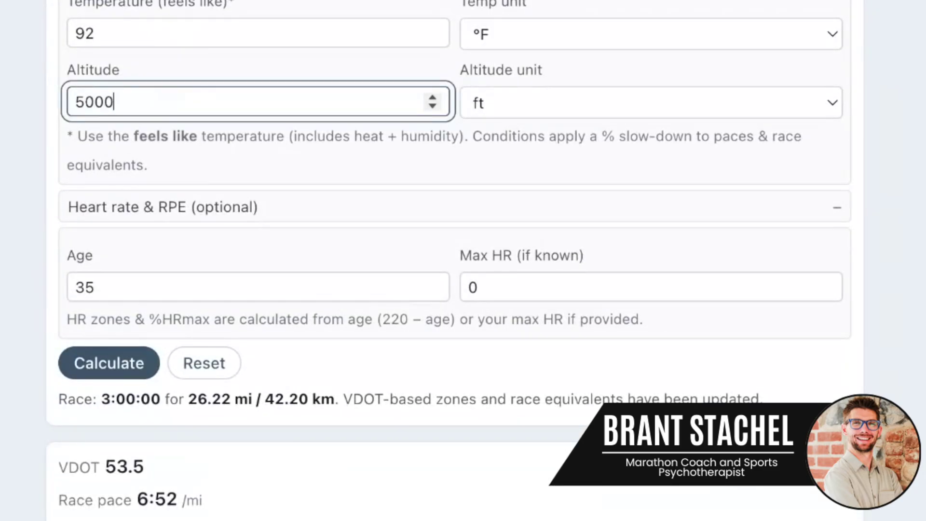
pyautogui.click(118, 362)
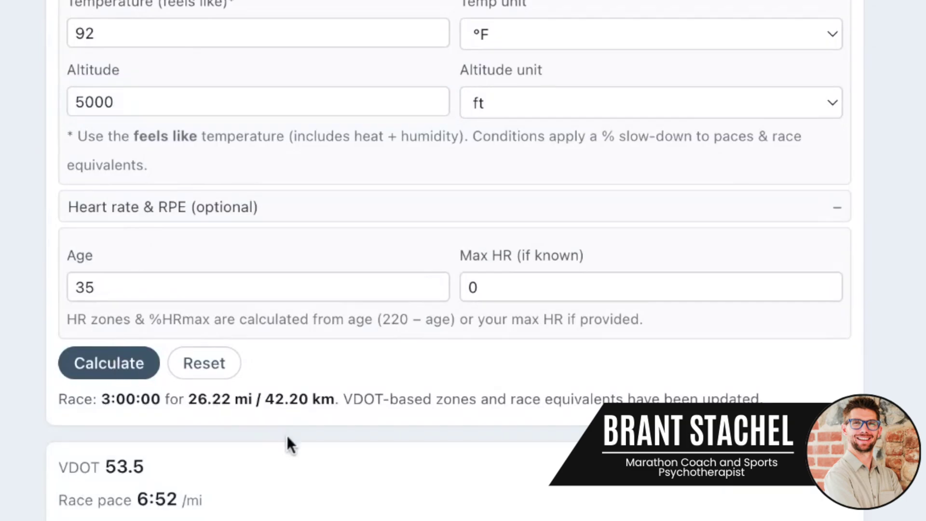
# Step: Review the training zones and race equivalents adjusted for both heat and altitude, ending on the training zones
pyautogui.scroll(-3, 288, 439)
pyautogui.scroll(-3, 286, 432)
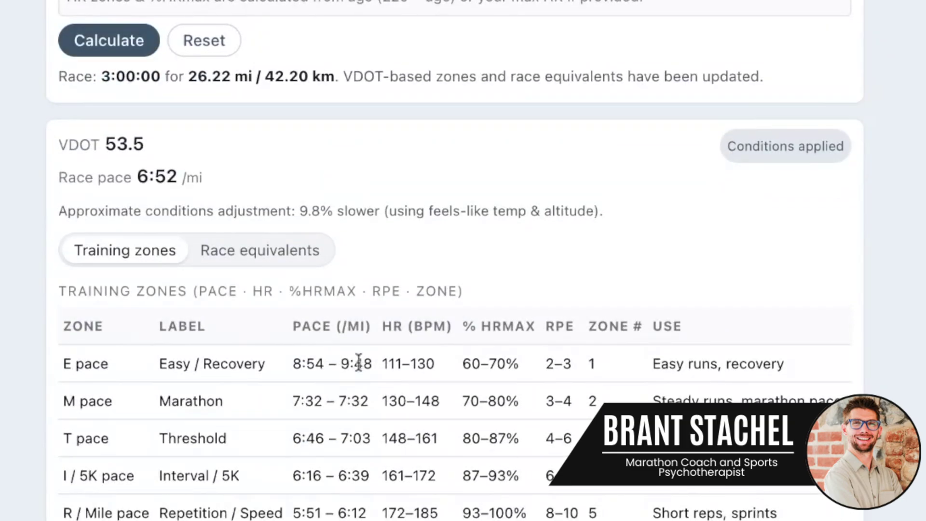
pyautogui.click(253, 250)
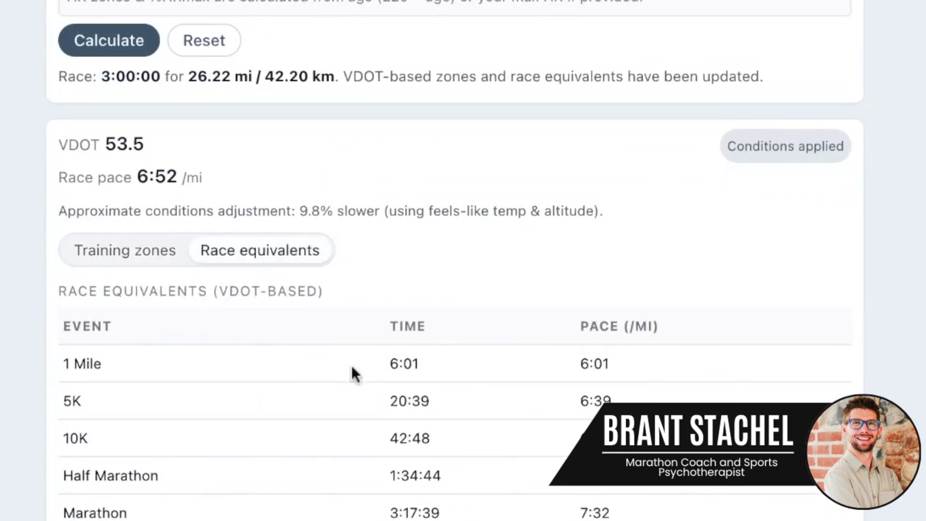
pyautogui.click(124, 256)
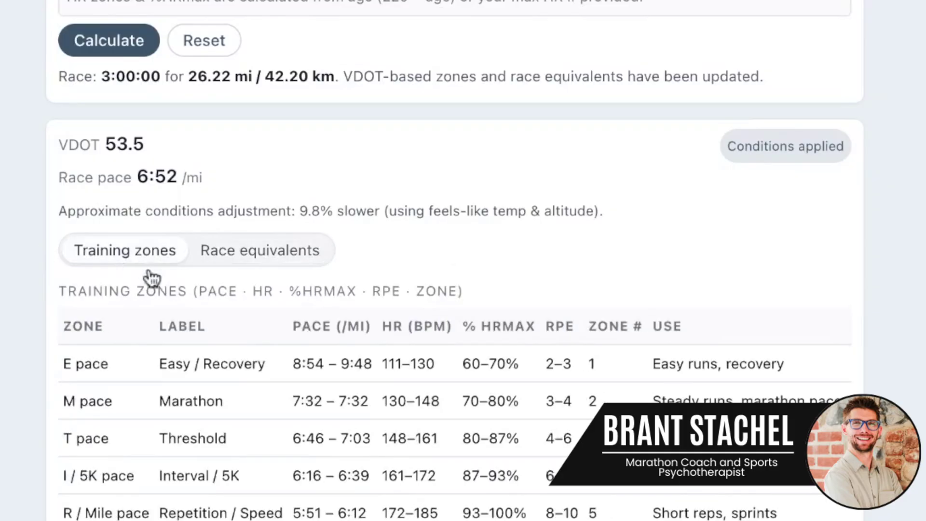
pyautogui.scroll(8, 253, 263)
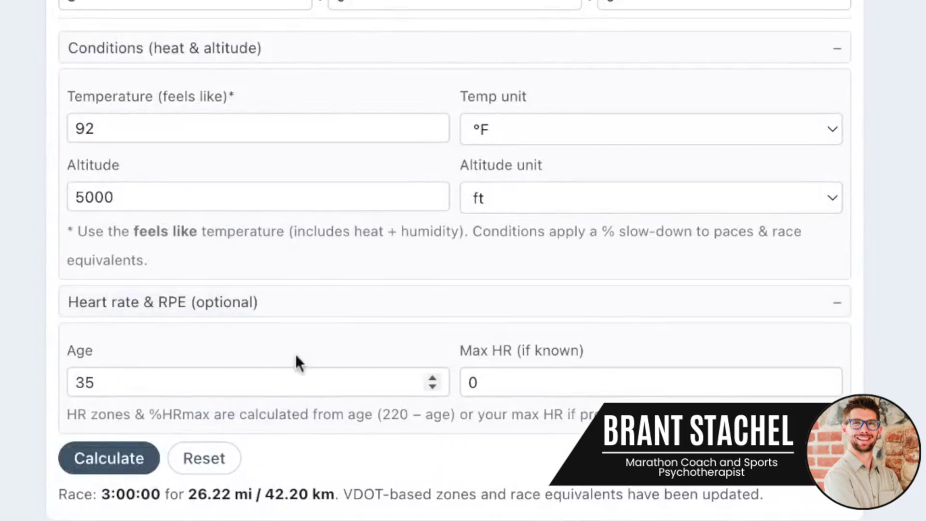
# Step: Set the speed in the Treadmill Pace Calculator to 8.0 mph
pyautogui.scroll(-16, 324, 365)
pyautogui.scroll(-7, 358, 361)
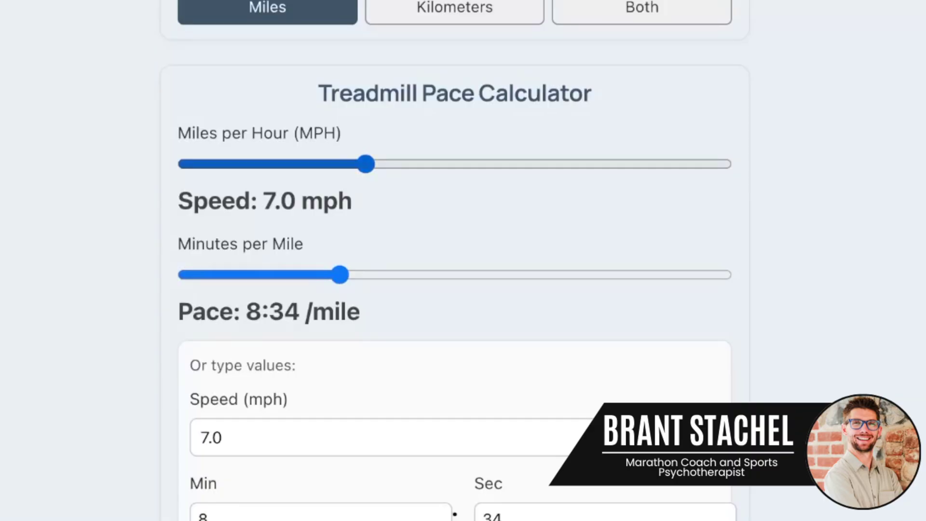
pyautogui.press('Right')
pyautogui.press('Right')
pyautogui.press('Right')
pyautogui.press('Right')
pyautogui.press('Right')
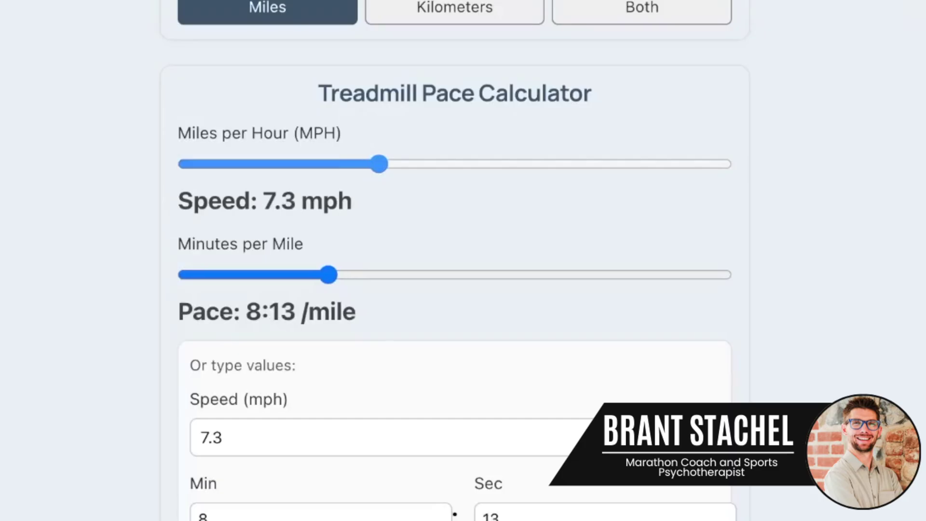
pyautogui.press('Right')
pyautogui.press('Right')
pyautogui.press('Right')
pyautogui.press('Right')
pyautogui.press('Right')
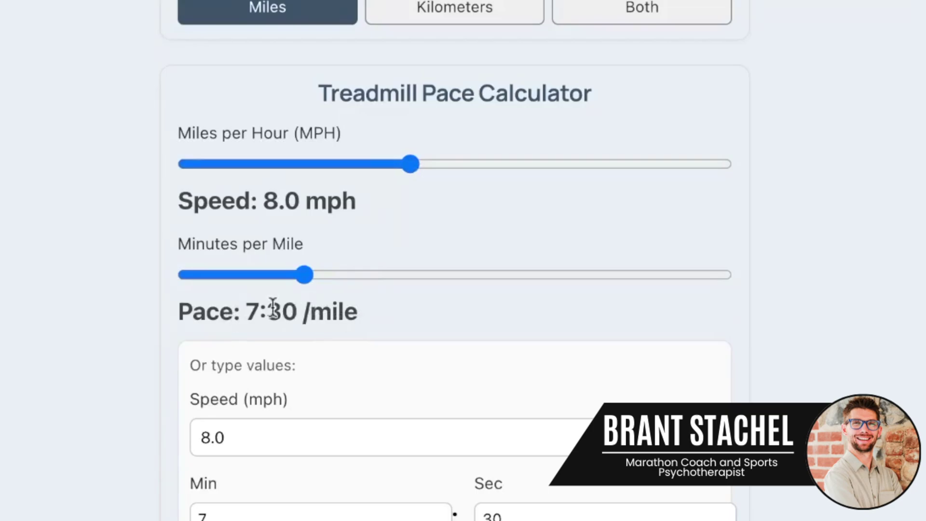
# Step: Calculate the effort-equivalent pace for 8.0 mph at a 1% grade in the Treadmill Incline Calculator
pyautogui.scroll(-3, 361, 397)
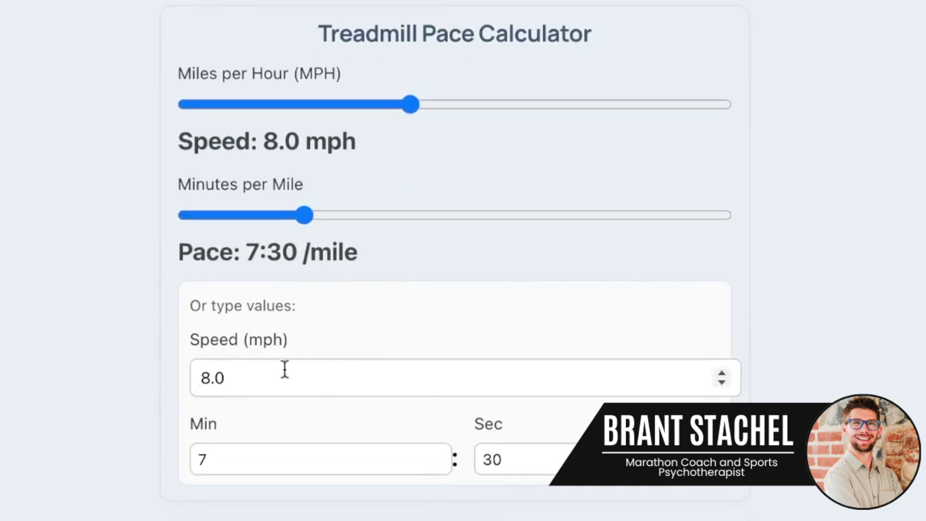
pyautogui.scroll(-5, 333, 366)
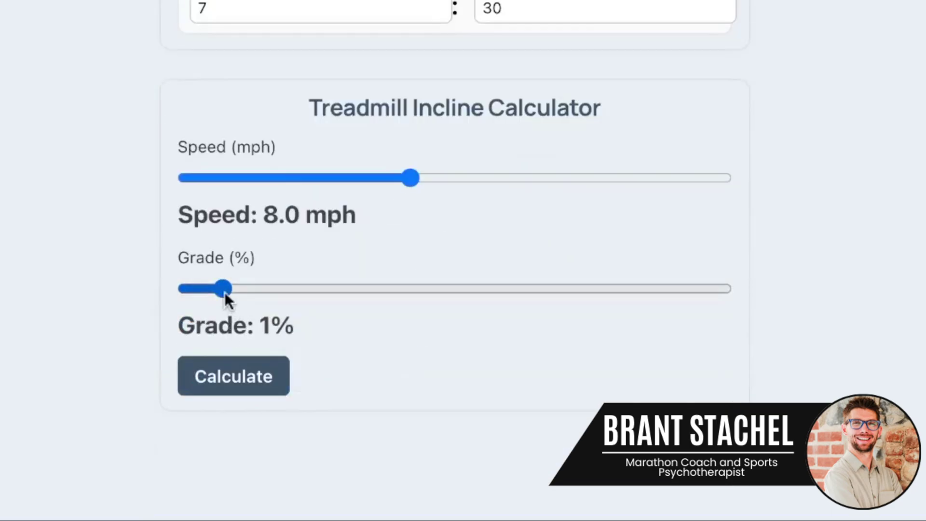
pyautogui.click(261, 391)
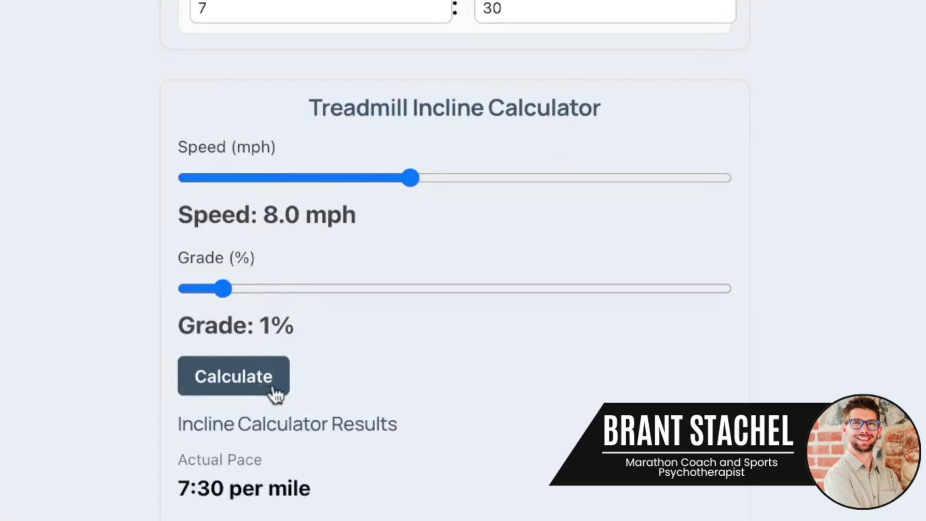
pyautogui.scroll(-1, 348, 389)
pyautogui.scroll(-2, 347, 388)
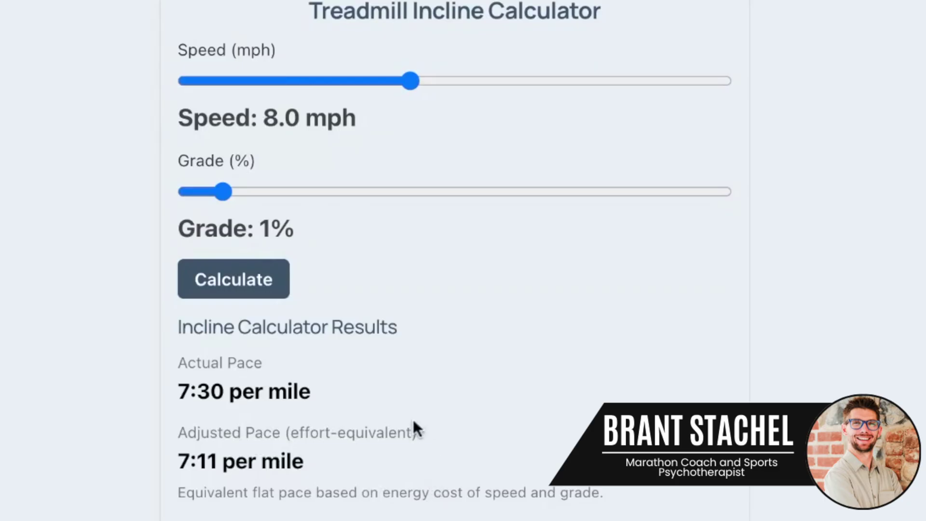
# Step: Raise the speed in the Treadmill Pace Calculator to 8.9 mph
pyautogui.scroll(3, 413, 419)
pyautogui.scroll(6, 400, 408)
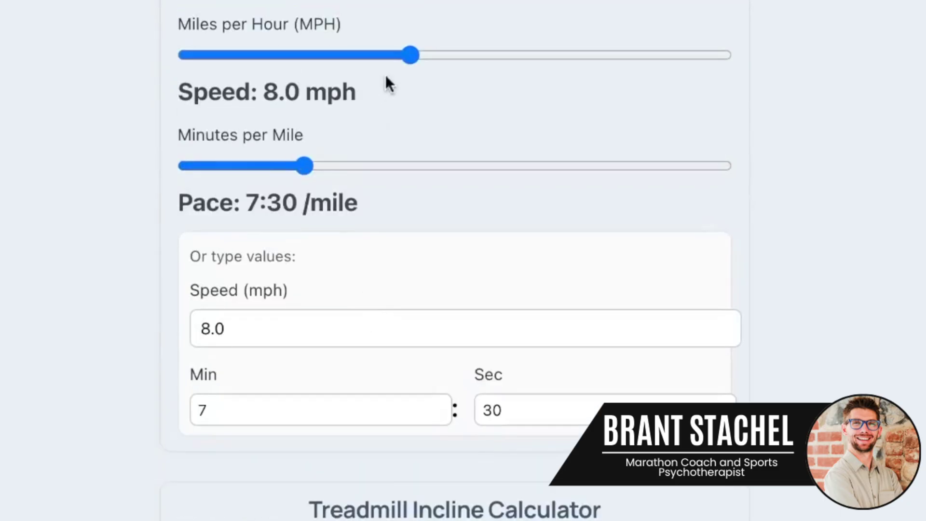
pyautogui.moveTo(408, 57); pyautogui.dragTo(408, 57)
pyautogui.press('Right')
pyautogui.press('Right')
pyautogui.press('Right')
pyautogui.press('Right')
pyautogui.press('Right')
pyautogui.press('Right')
pyautogui.press('Right')
pyautogui.press('Right')
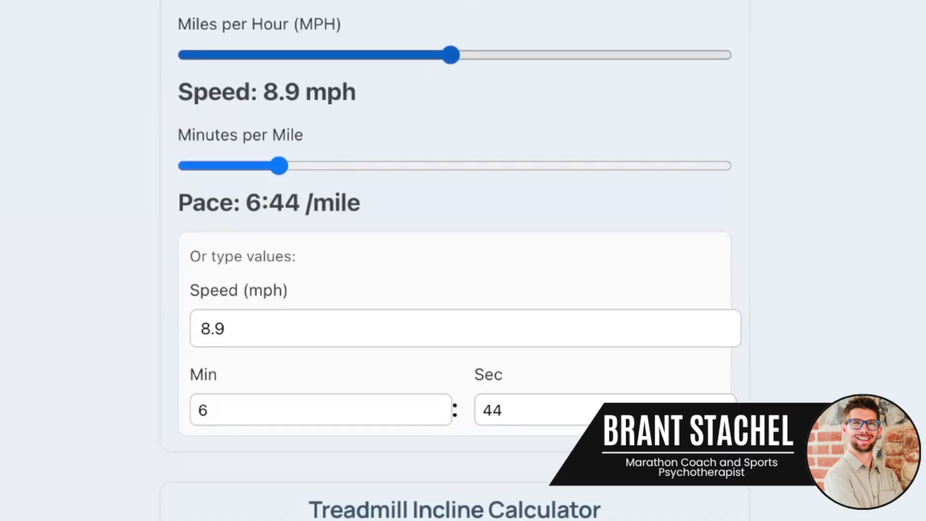
# Step: Slow the minutes-per-mile value in the Treadmill Pace Calculator to about 9:29
pyautogui.click(283, 168)
pyautogui.press('Right')
pyautogui.press('Right')
pyautogui.press('Right')
pyautogui.press('Right')
pyautogui.press('Right')
pyautogui.press('Right')
pyautogui.press('Right')
pyautogui.press('Right')
pyautogui.press('Right')
pyautogui.press('Right')
pyautogui.press('Right')
pyautogui.press('Right')
pyautogui.press('Right')
pyautogui.press('Right')
pyautogui.press('Right')
pyautogui.press('Right')
pyautogui.press('Right')
pyautogui.press('Right')
pyautogui.press('Right')
pyautogui.press('Right')
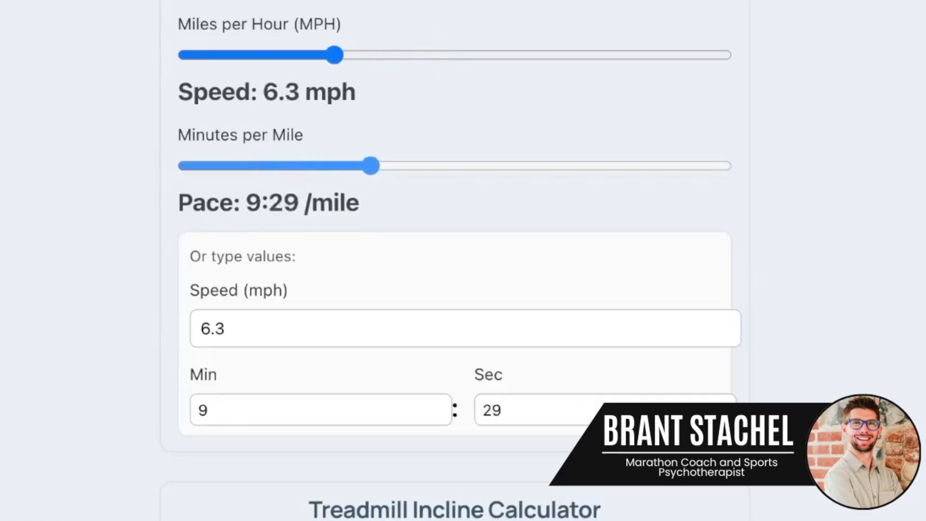
pyautogui.press('Right')
# Step: Increase the Treadmill Pace Calculator's miles-per-hour value to 9.0 mph
pyautogui.hotkey('shift', 'Tab')
pyautogui.press('Right')
pyautogui.press('Right')
pyautogui.press('Right')
pyautogui.press('Right')
pyautogui.press('Right')
pyautogui.press('Right')
pyautogui.press('Right')
pyautogui.press('Right')
pyautogui.press('Right')
pyautogui.press('Right')
pyautogui.press('Right')
pyautogui.press('Right')
pyautogui.press('Right')
pyautogui.press('Right')
pyautogui.press('Right')
pyautogui.press('Right')
pyautogui.press('Right')
pyautogui.press('Right')
pyautogui.press('Right')
pyautogui.press('Right')
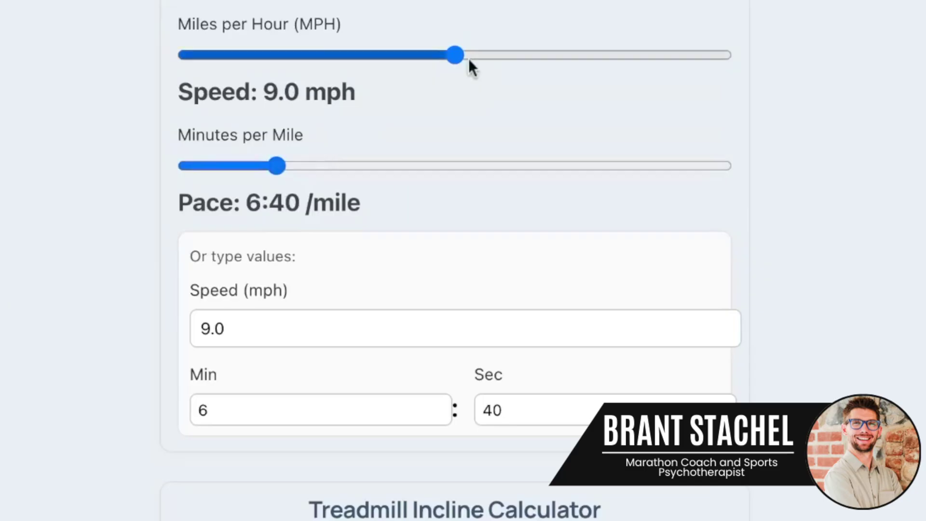
# Step: Set the Treadmill Pace Calculator's pace to 8:00 per mile
pyautogui.click(280, 167)
pyautogui.press('Right')
pyautogui.press('Right')
pyautogui.press('Right')
pyautogui.press('Right')
pyautogui.press('Right')
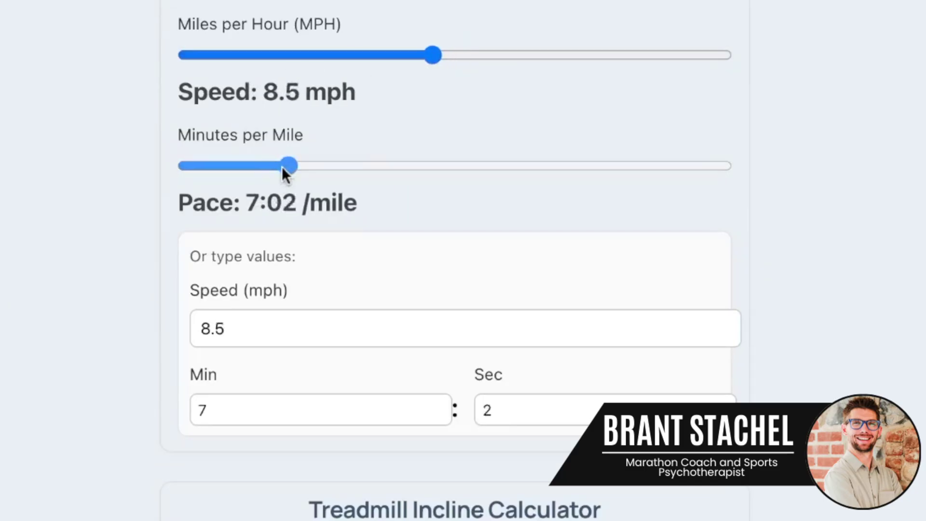
pyautogui.press('Right')
pyautogui.press('Right')
pyautogui.press('Right')
pyautogui.press('Right')
pyautogui.press('Right')
pyautogui.press('Right')
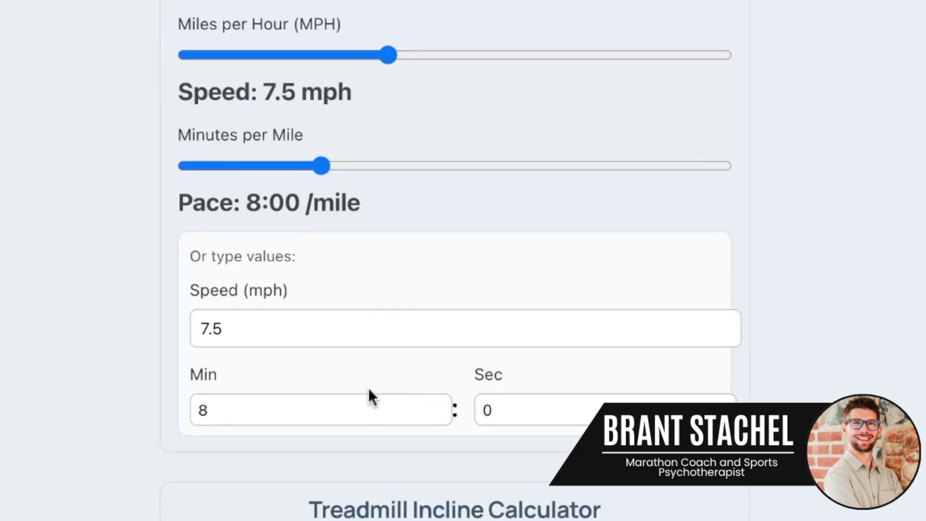
# Step: Review the running calculator's inputs and training zones along with the treadmill pace and incline results
pyautogui.scroll(15, 413, 312)
pyautogui.scroll(10, 411, 310)
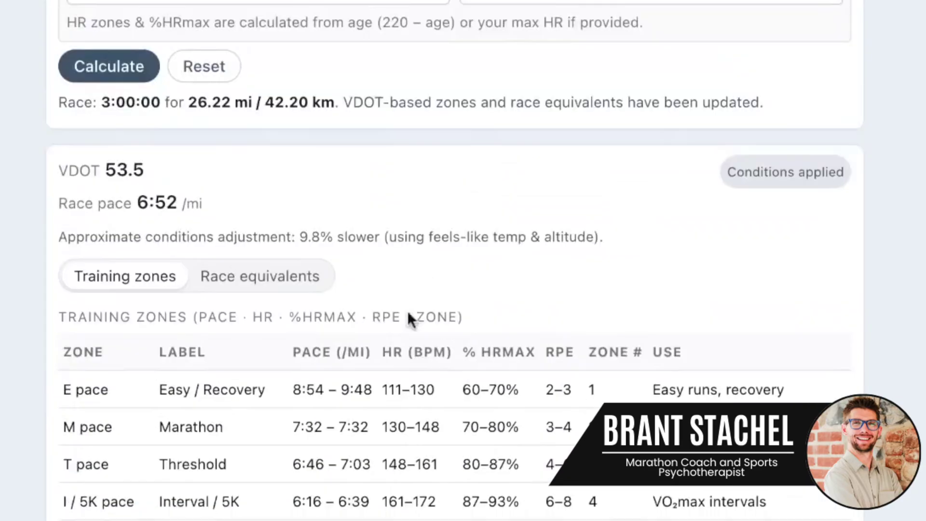
pyautogui.scroll(12, 279, 246)
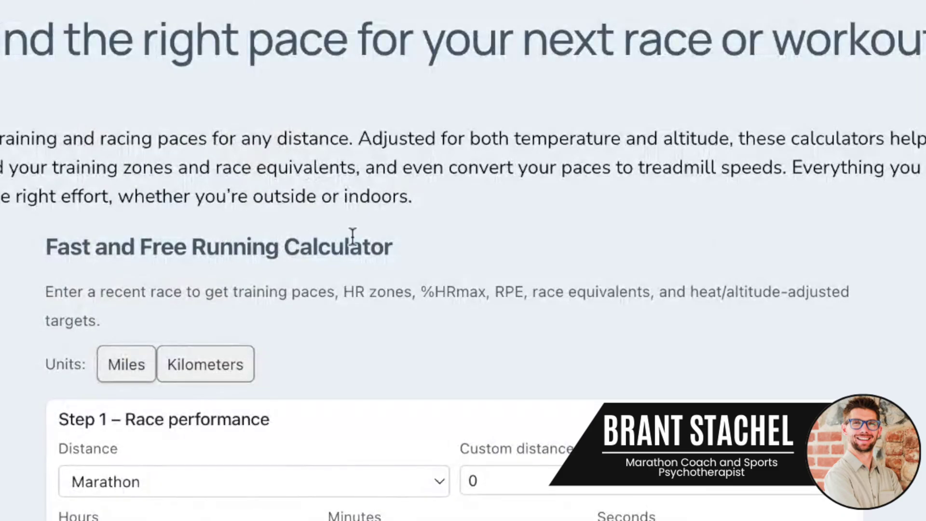
pyautogui.scroll(-12, 358, 265)
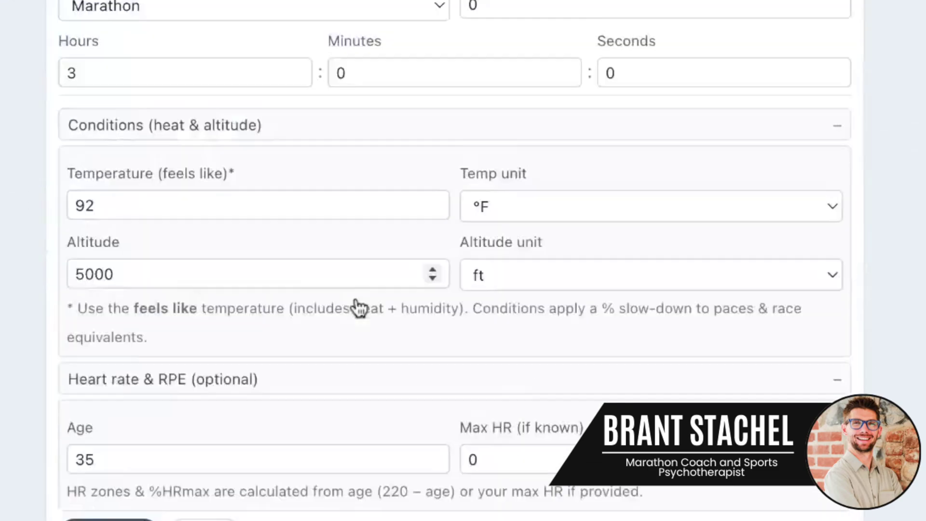
pyautogui.scroll(-15, 294, 314)
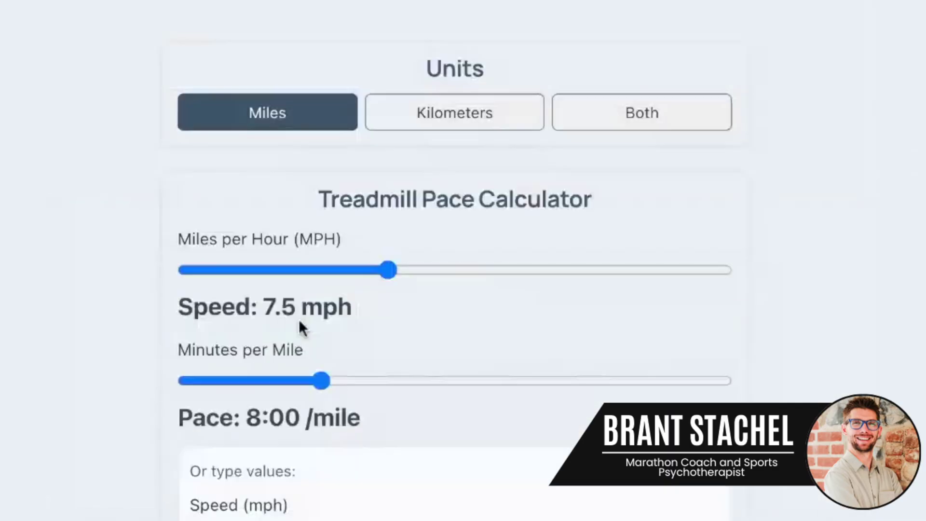
pyautogui.scroll(-15, 303, 327)
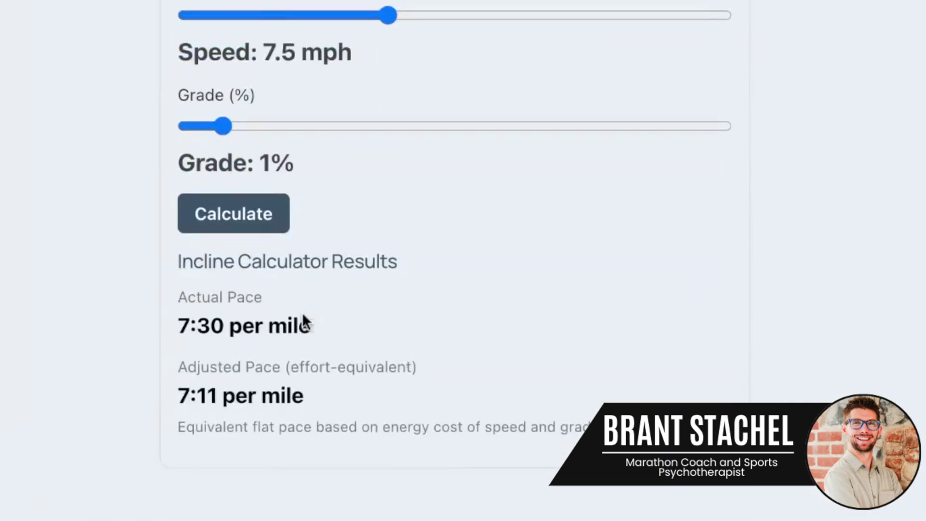
pyautogui.scroll(5, 299, 313)
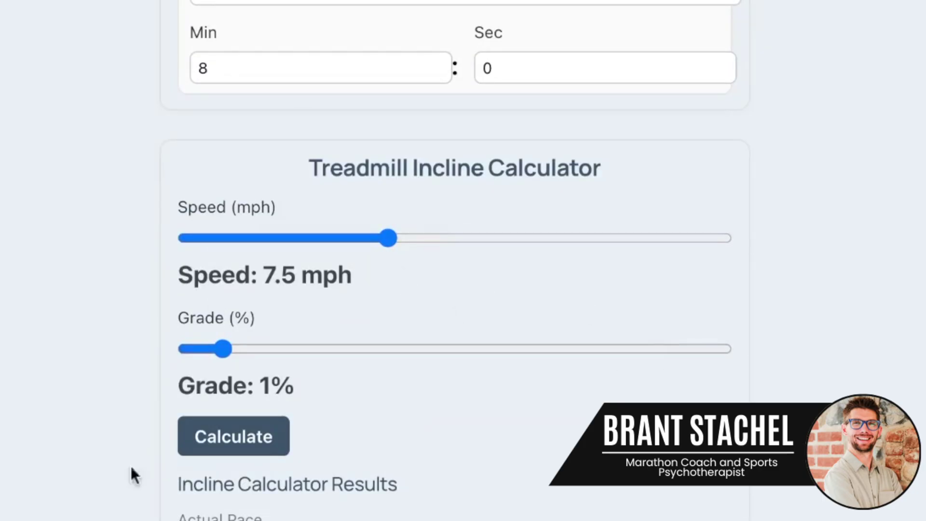
pyautogui.scroll(1, 379, 381)
pyautogui.scroll(-1, 378, 377)
pyautogui.scroll(10, 372, 333)
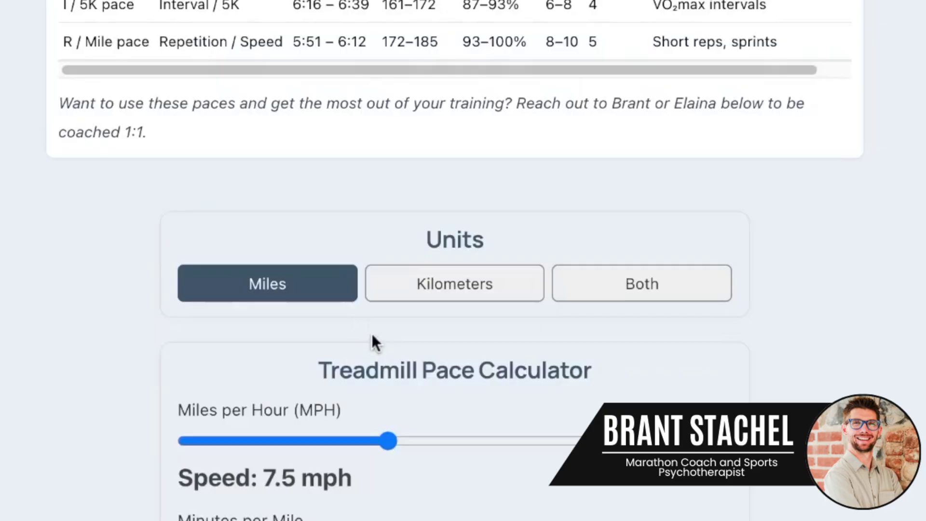
# Step: Look over the race performance, heat and altitude, and heart rate inputs together with the adjusted training zones table
pyautogui.scroll(20, 371, 334)
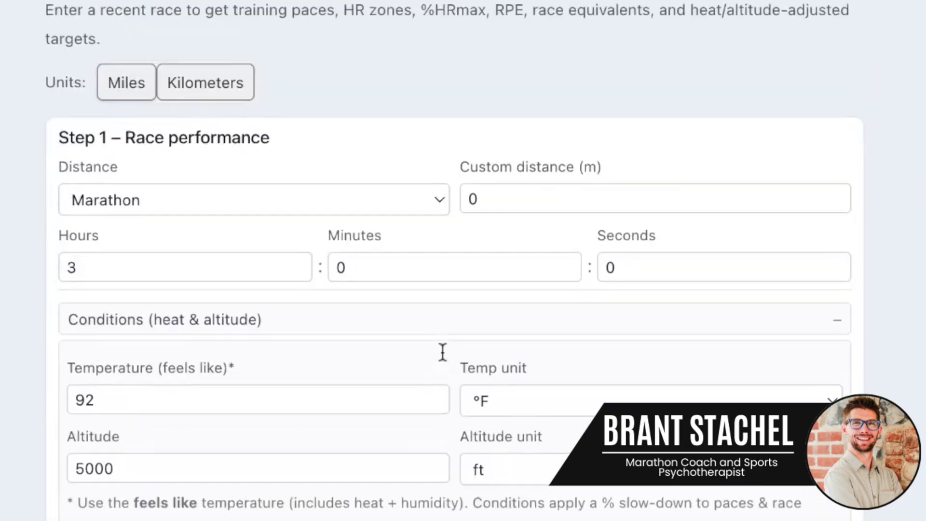
pyautogui.scroll(2, 442, 352)
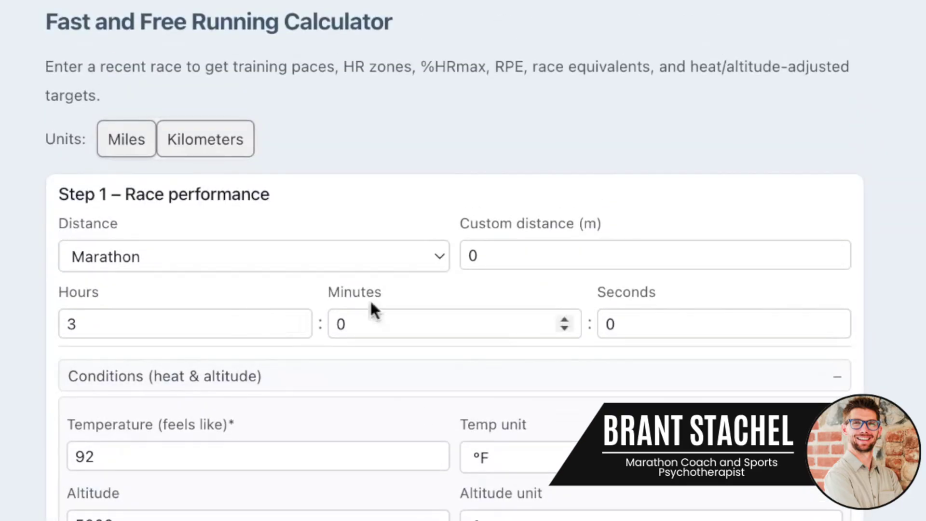
pyautogui.scroll(4, 314, 273)
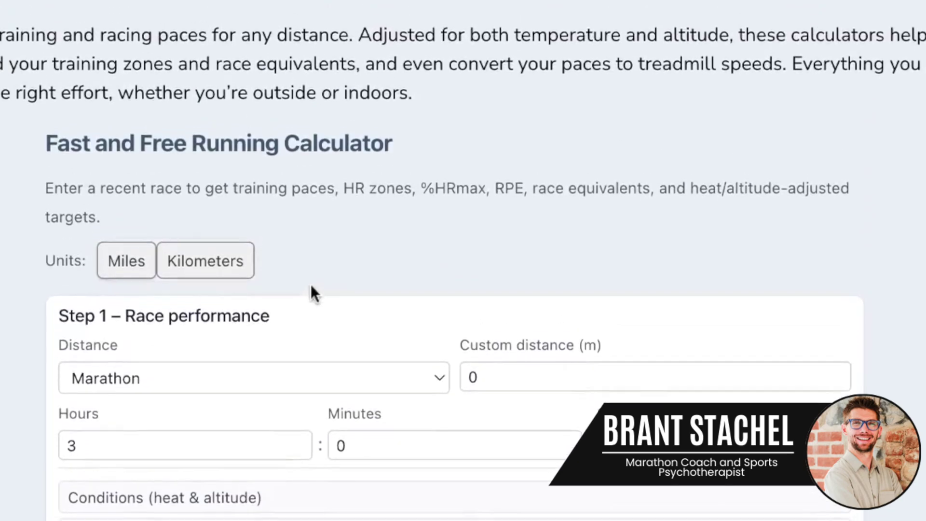
pyautogui.scroll(-2, 310, 287)
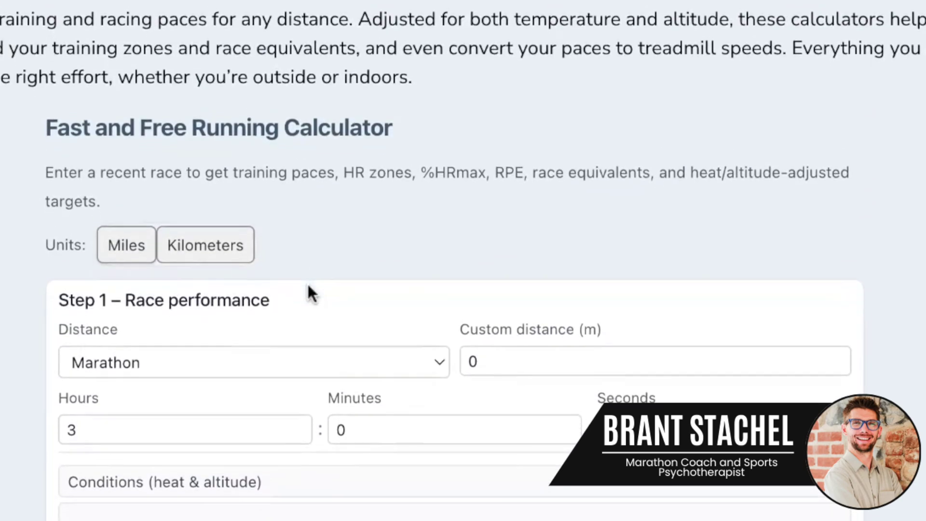
pyautogui.scroll(-5, 331, 359)
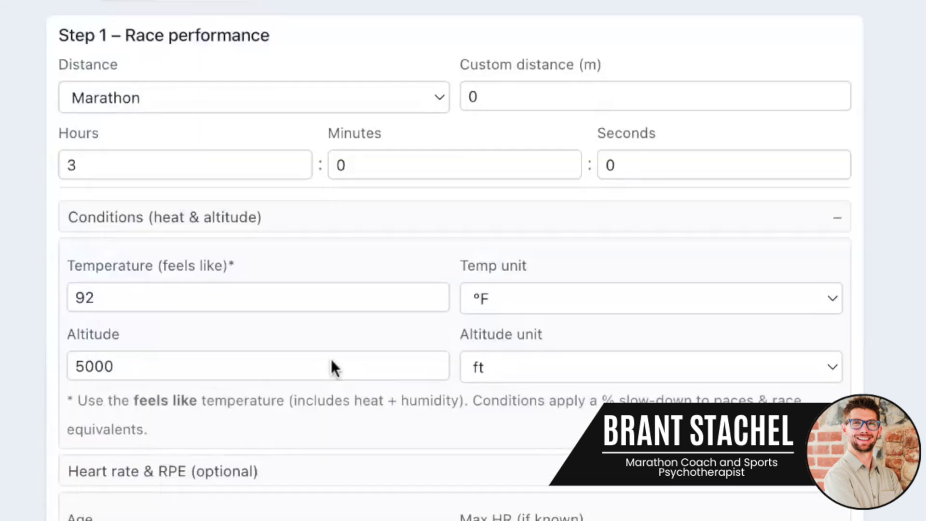
pyautogui.scroll(6, 331, 357)
pyautogui.scroll(10, 330, 360)
pyautogui.scroll(-2, 106, 281)
pyautogui.scroll(-10, 456, 371)
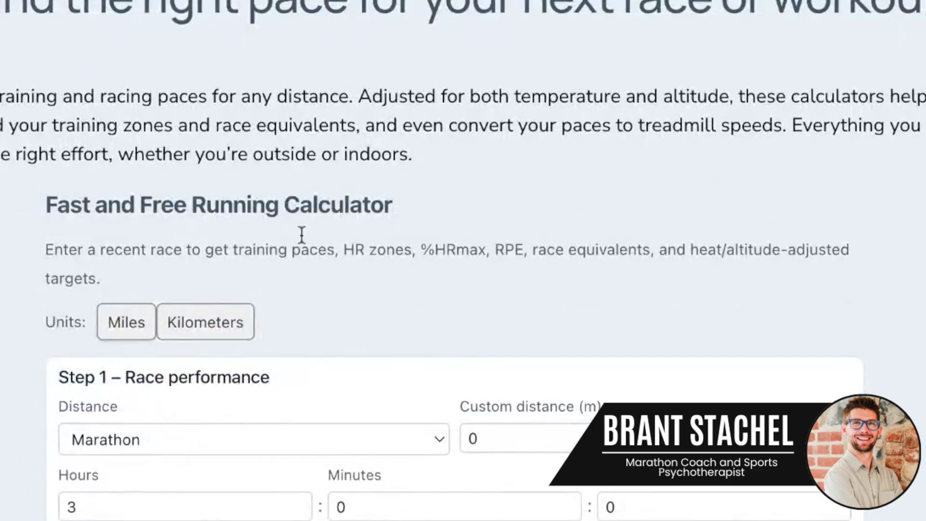
pyautogui.scroll(-15, 347, 328)
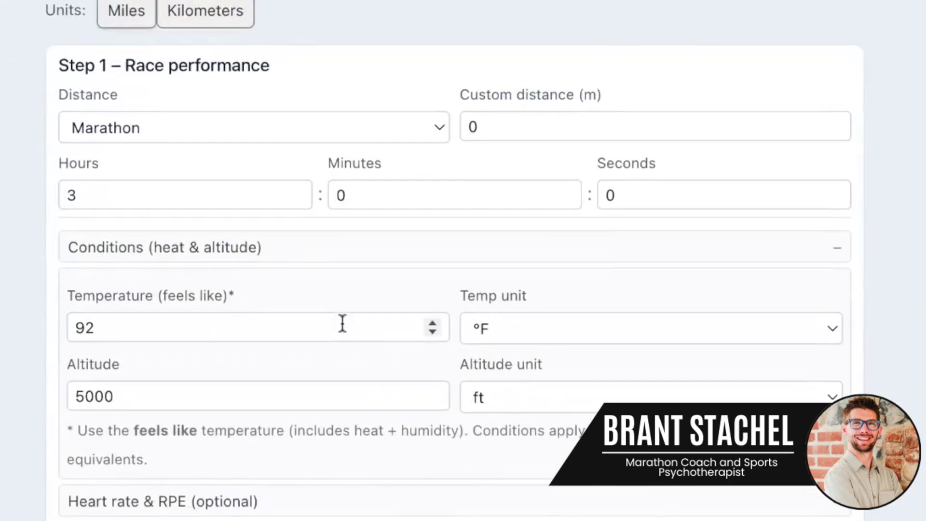
pyautogui.scroll(-7, 345, 328)
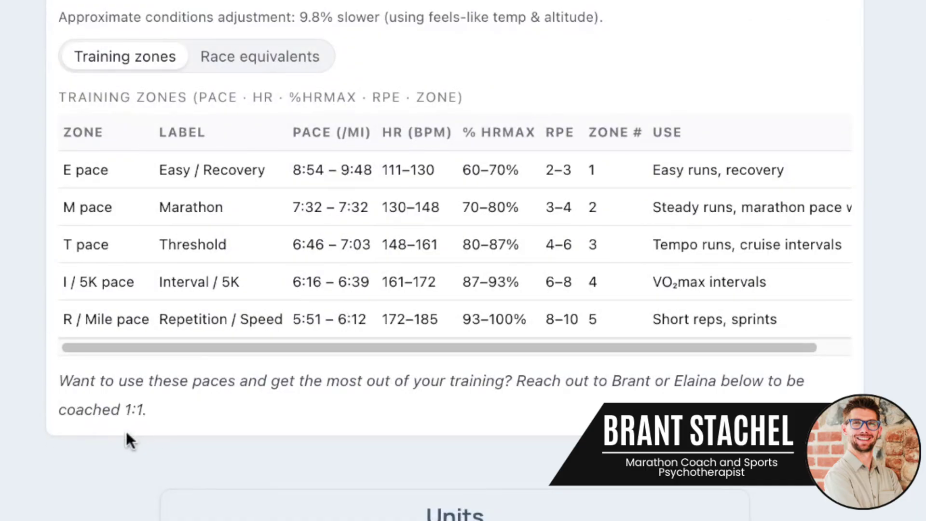
pyautogui.scroll(2, 213, 396)
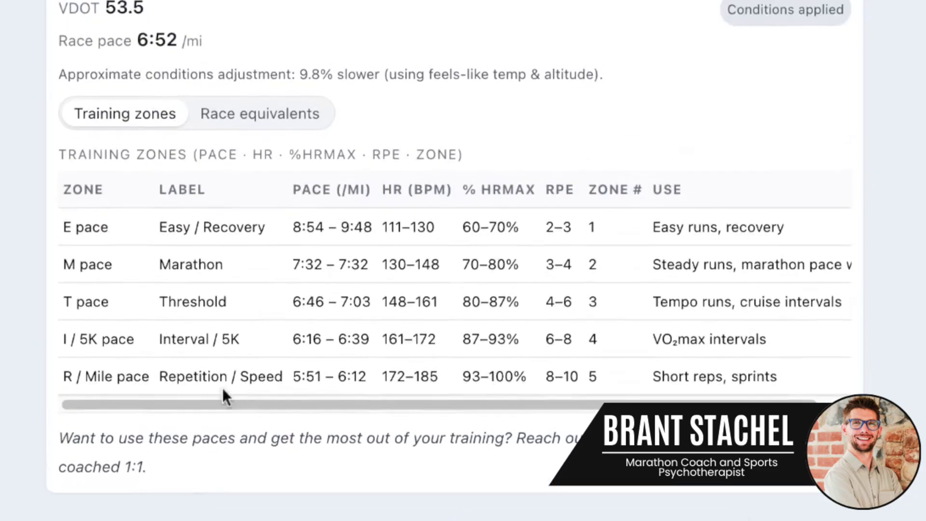
pyautogui.scroll(1, 211, 389)
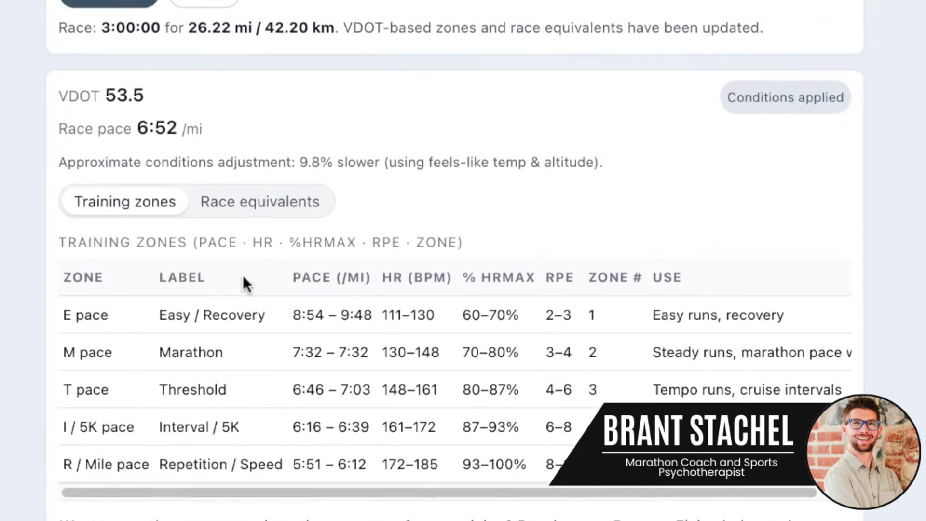
pyautogui.scroll(9, 338, 366)
pyautogui.scroll(3, 337, 365)
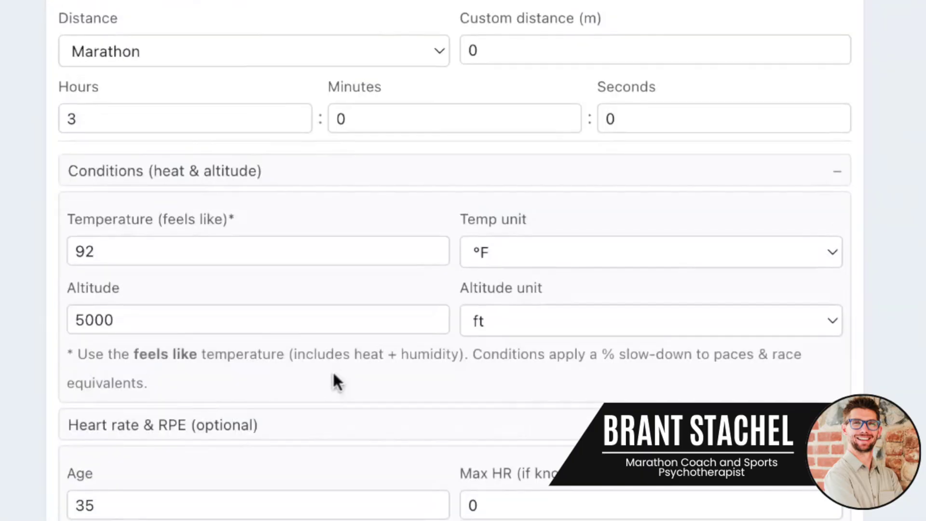
pyautogui.scroll(2, 485, 312)
pyautogui.scroll(10, 485, 314)
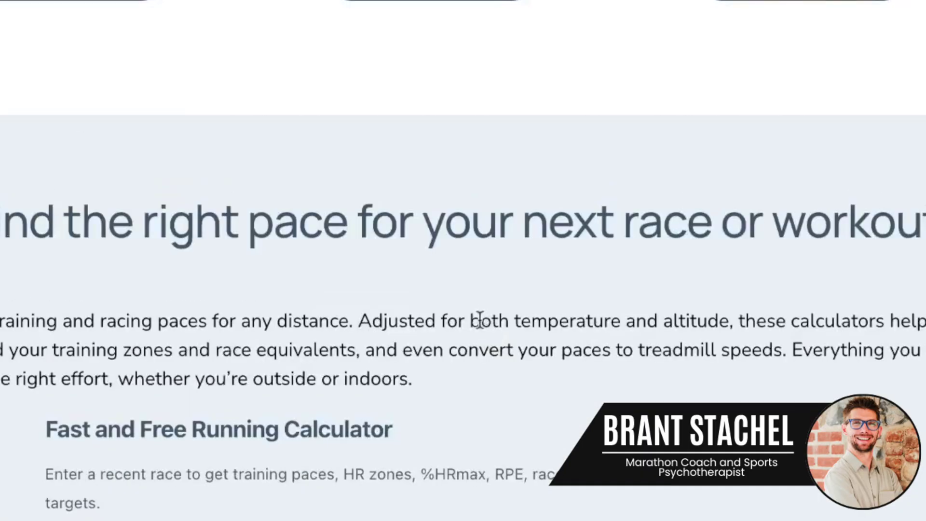
pyautogui.scroll(-14, 476, 316)
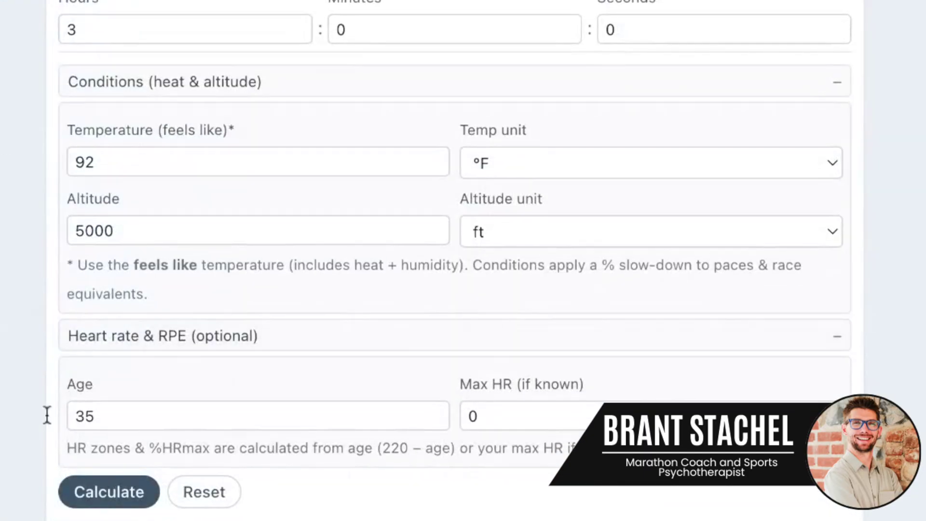